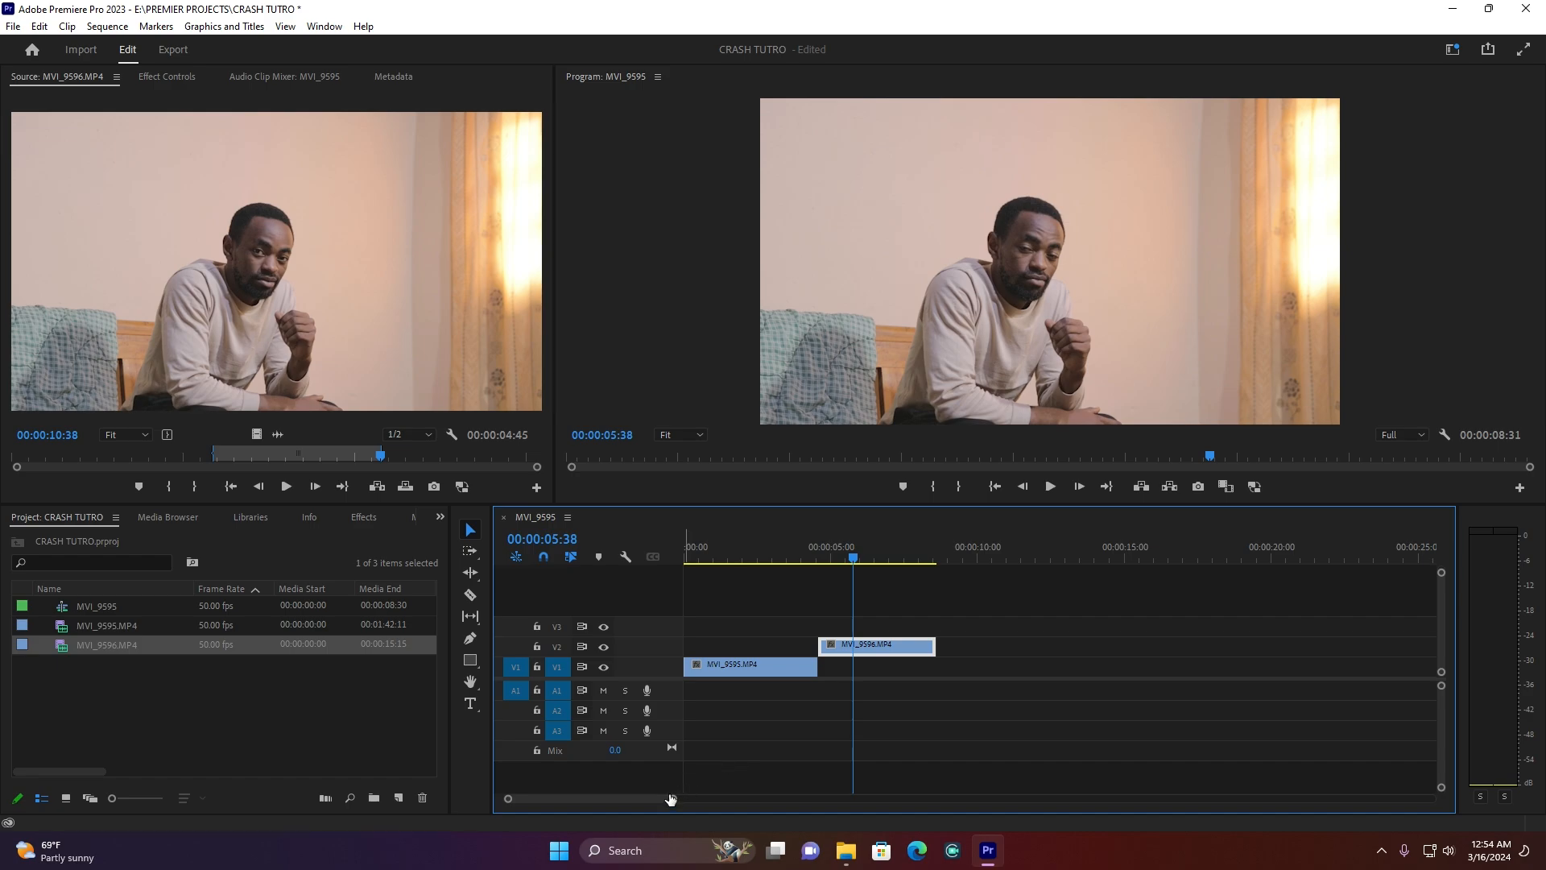
# Step: Shift the MVI_9596.MP4 clip on V2 two frames earlier so it starts at 00:00:04:27, overlapping the end of the V1 clip
pyautogui.moveTo(673, 799); pyautogui.dragTo(625, 798)
pyautogui.click(874, 555)
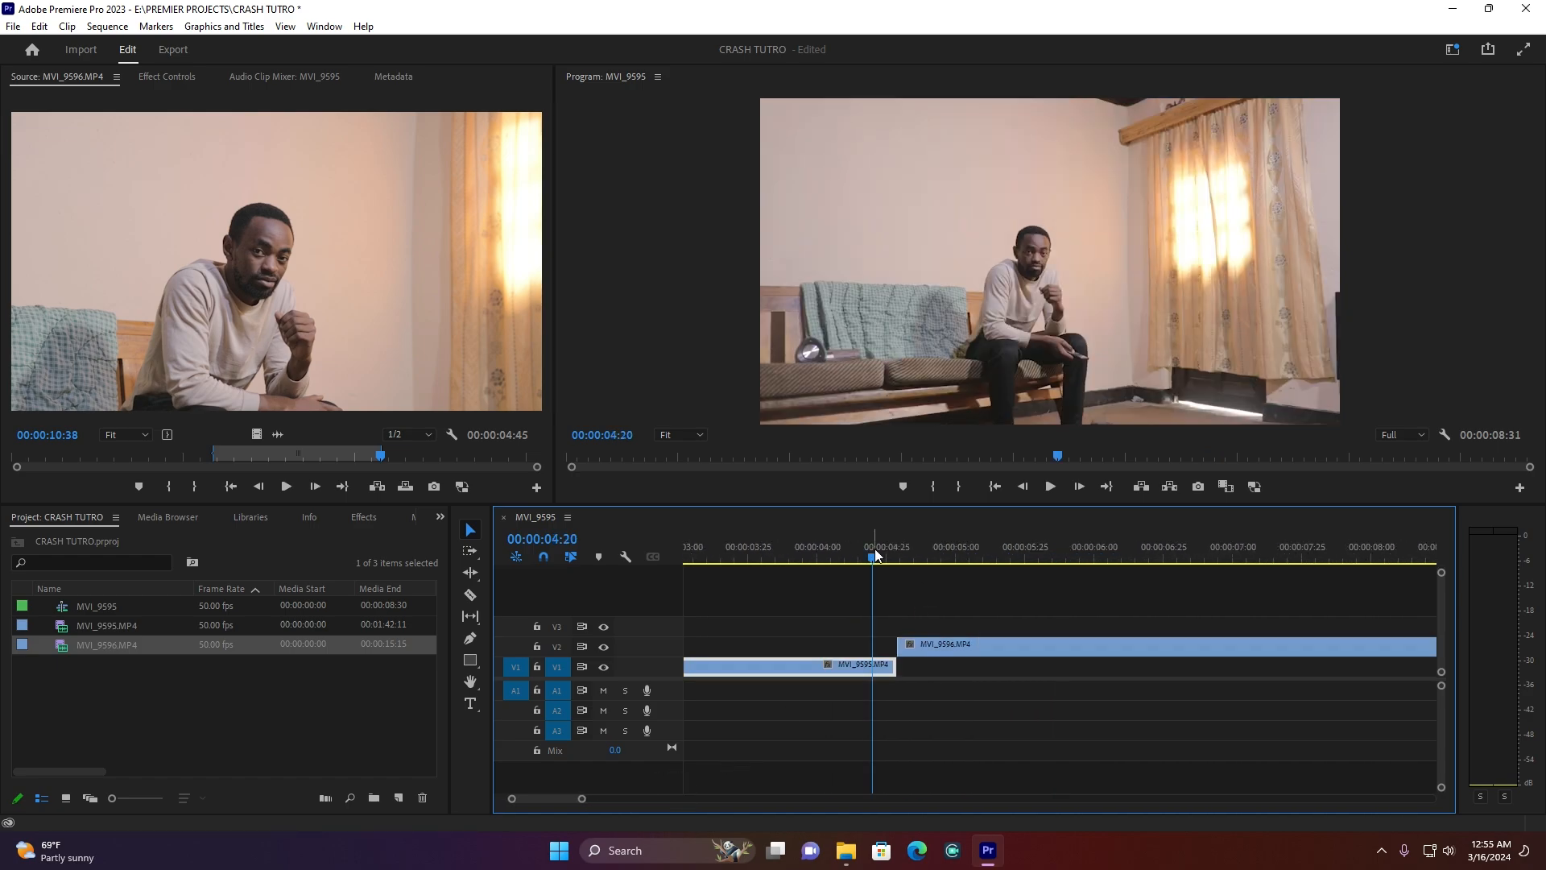
pyautogui.moveTo(873, 552); pyautogui.dragTo(898, 558)
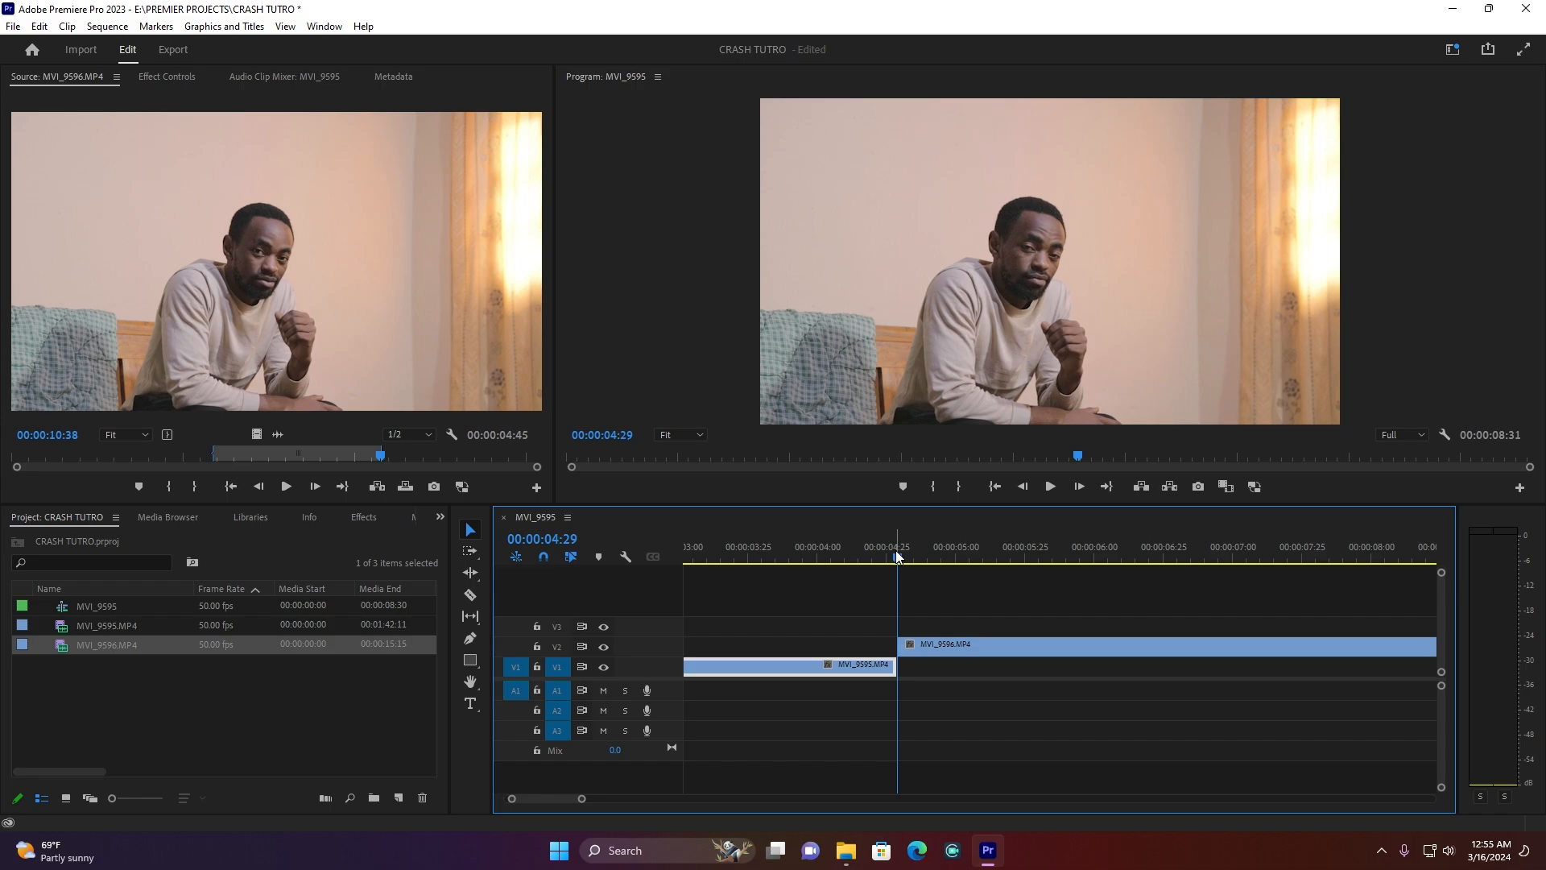
pyautogui.press('Left')
pyautogui.press('Left')
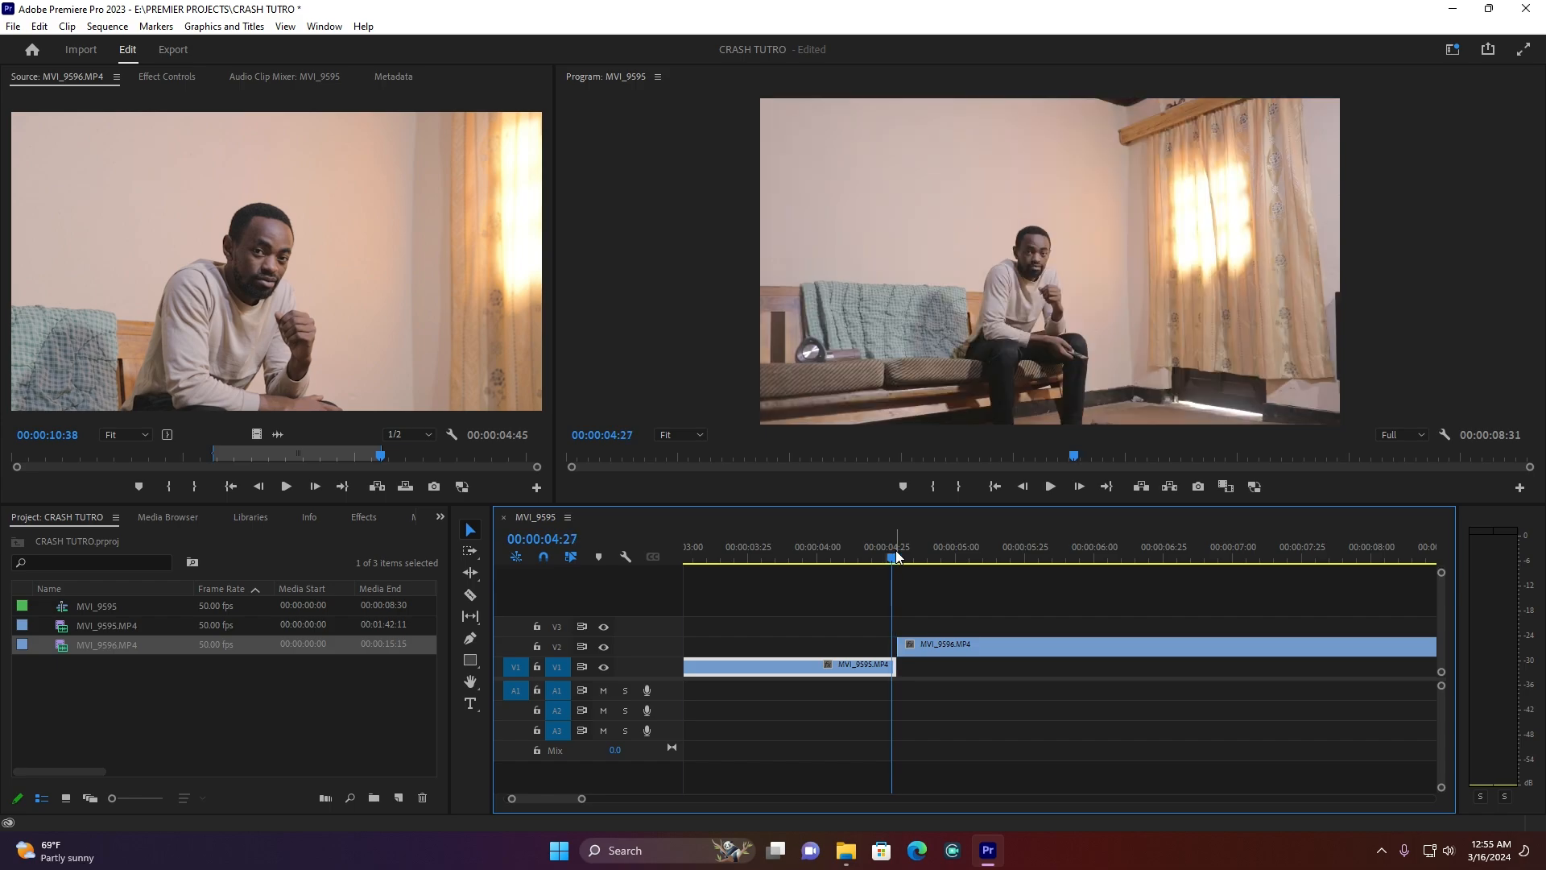
pyautogui.click(1087, 649)
pyautogui.moveTo(1084, 644); pyautogui.dragTo(1079, 645)
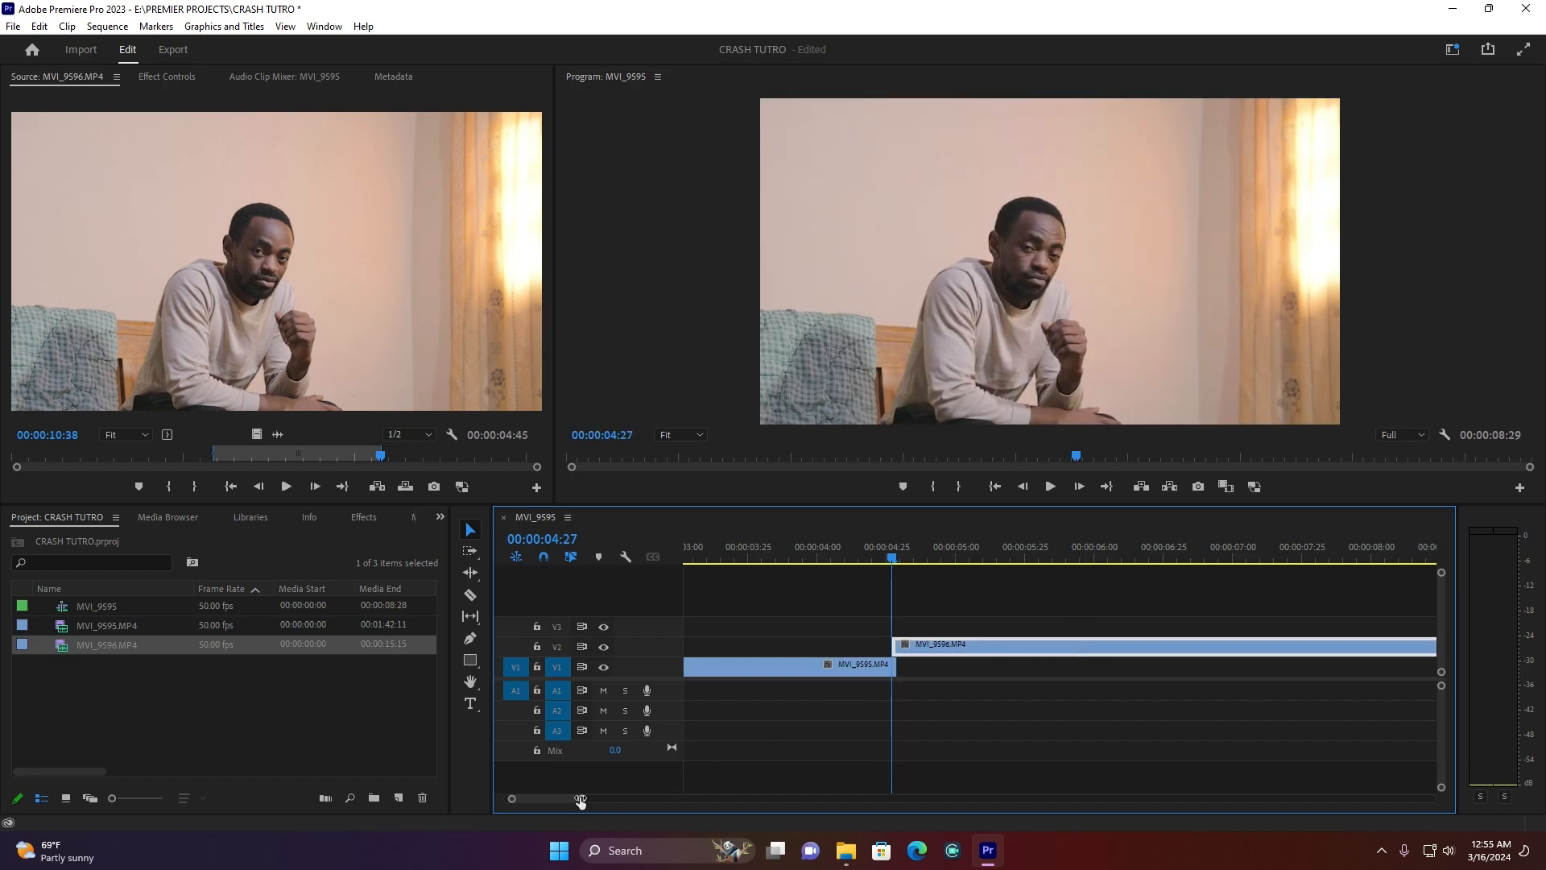
# Step: Lower the opacity of the MVI_9596.MP4 clip on V2 to 57% to see the shot underneath
pyautogui.moveTo(581, 798); pyautogui.dragTo(560, 794)
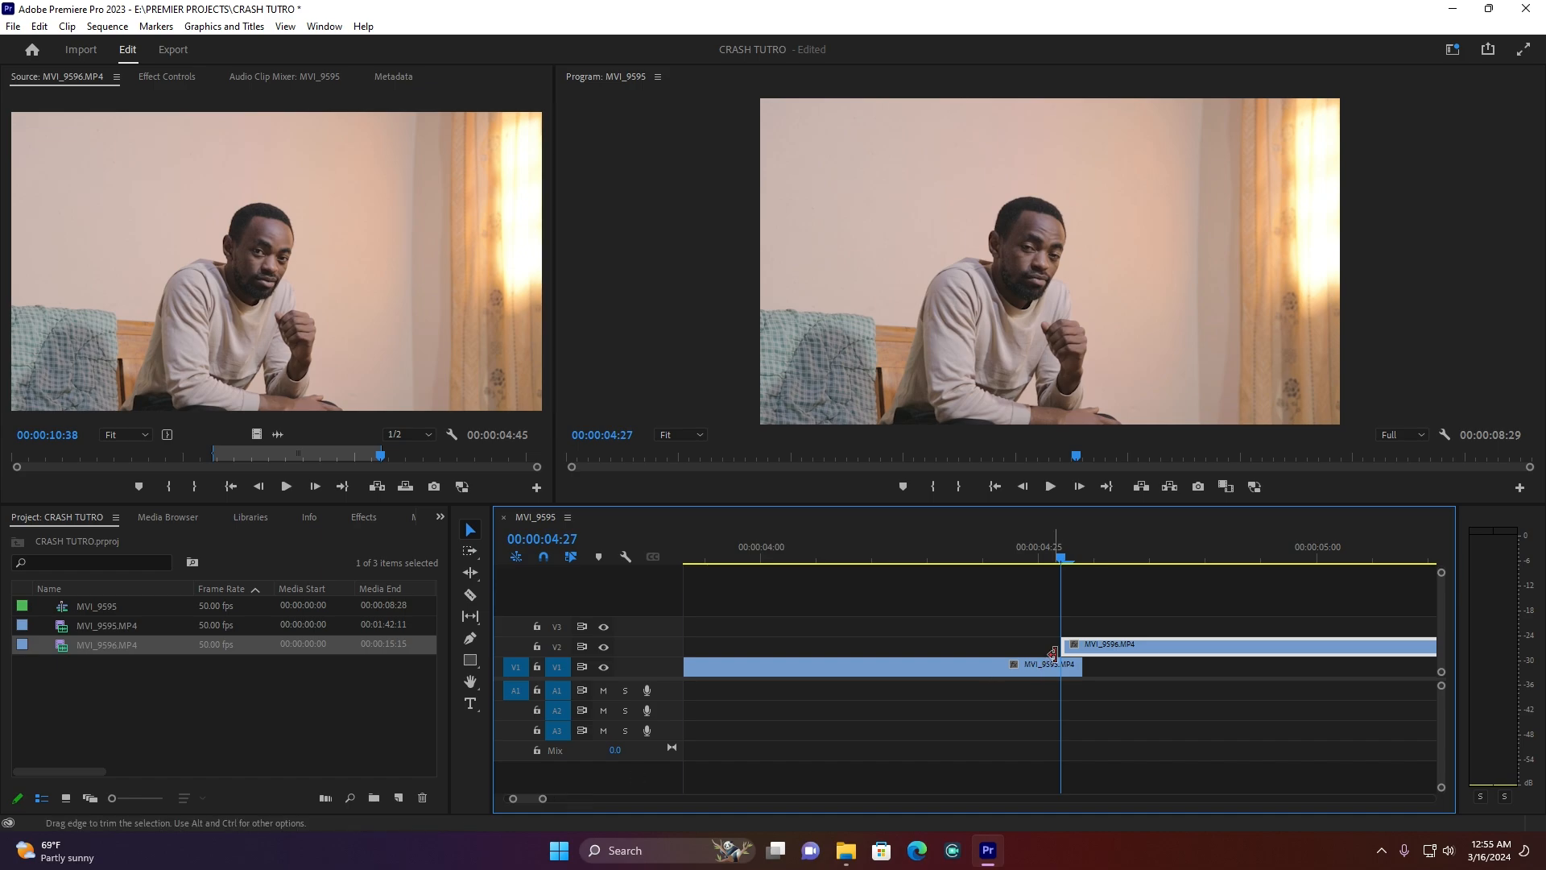
pyautogui.click(1103, 649)
pyautogui.click(161, 76)
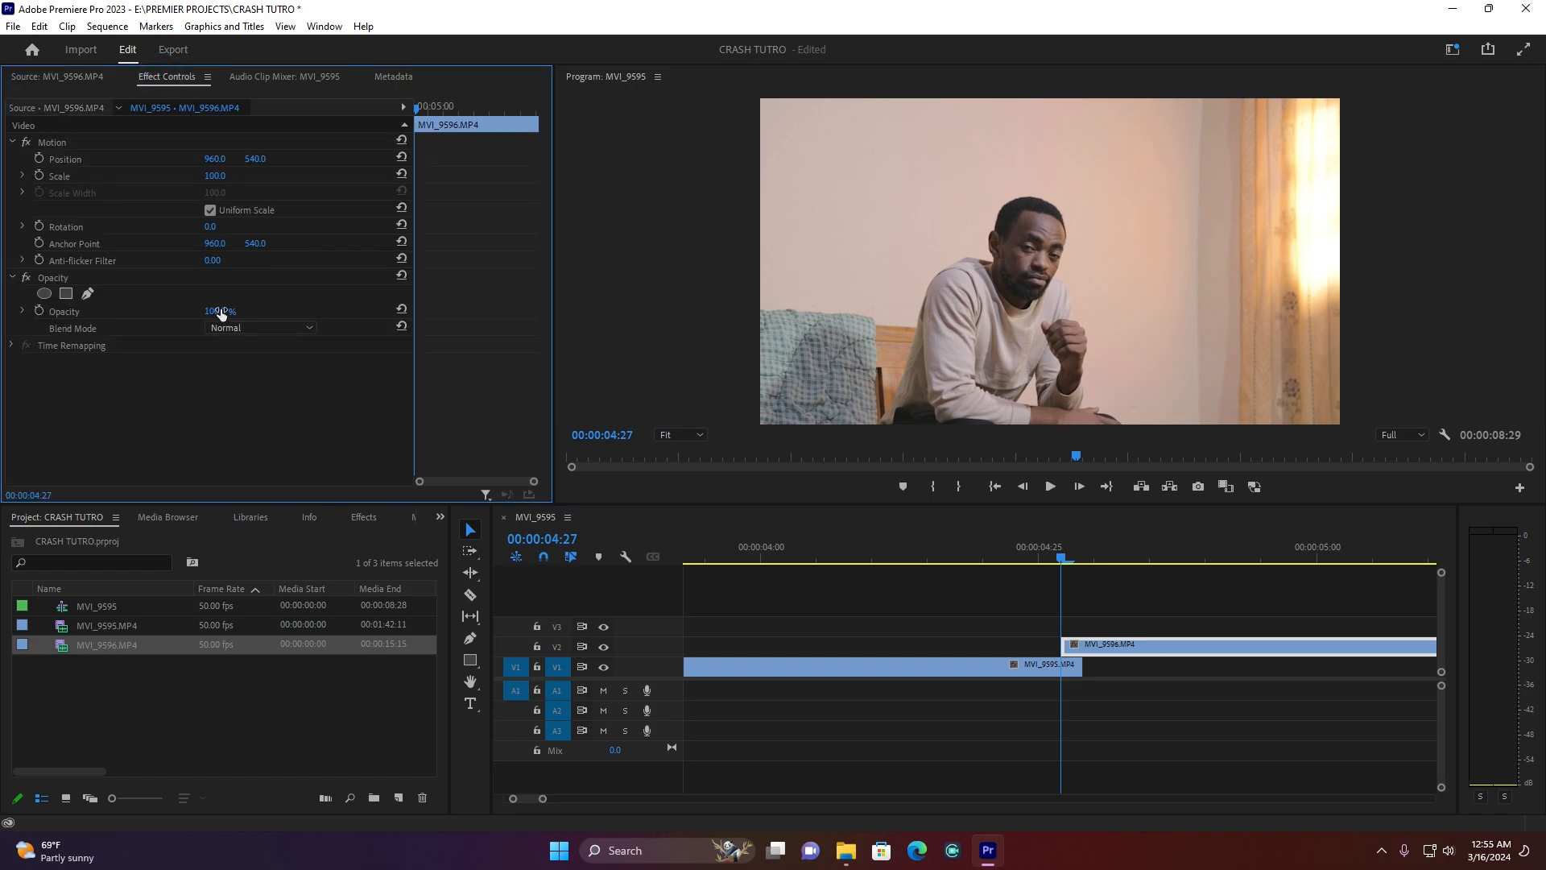
pyautogui.moveTo(215, 312); pyautogui.dragTo(182, 312)
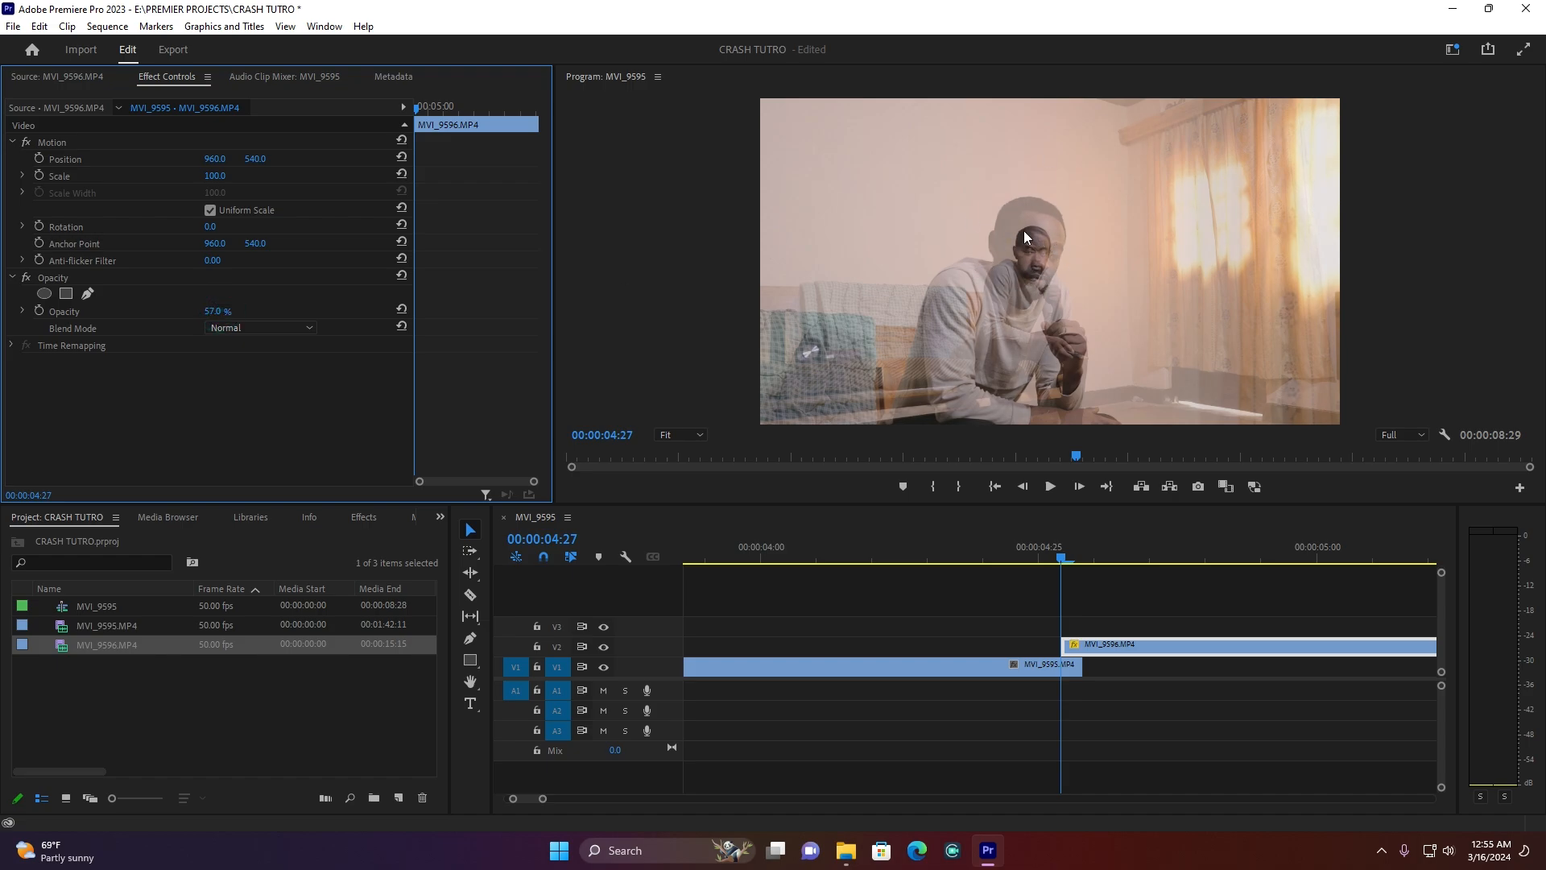
pyautogui.click(1056, 662)
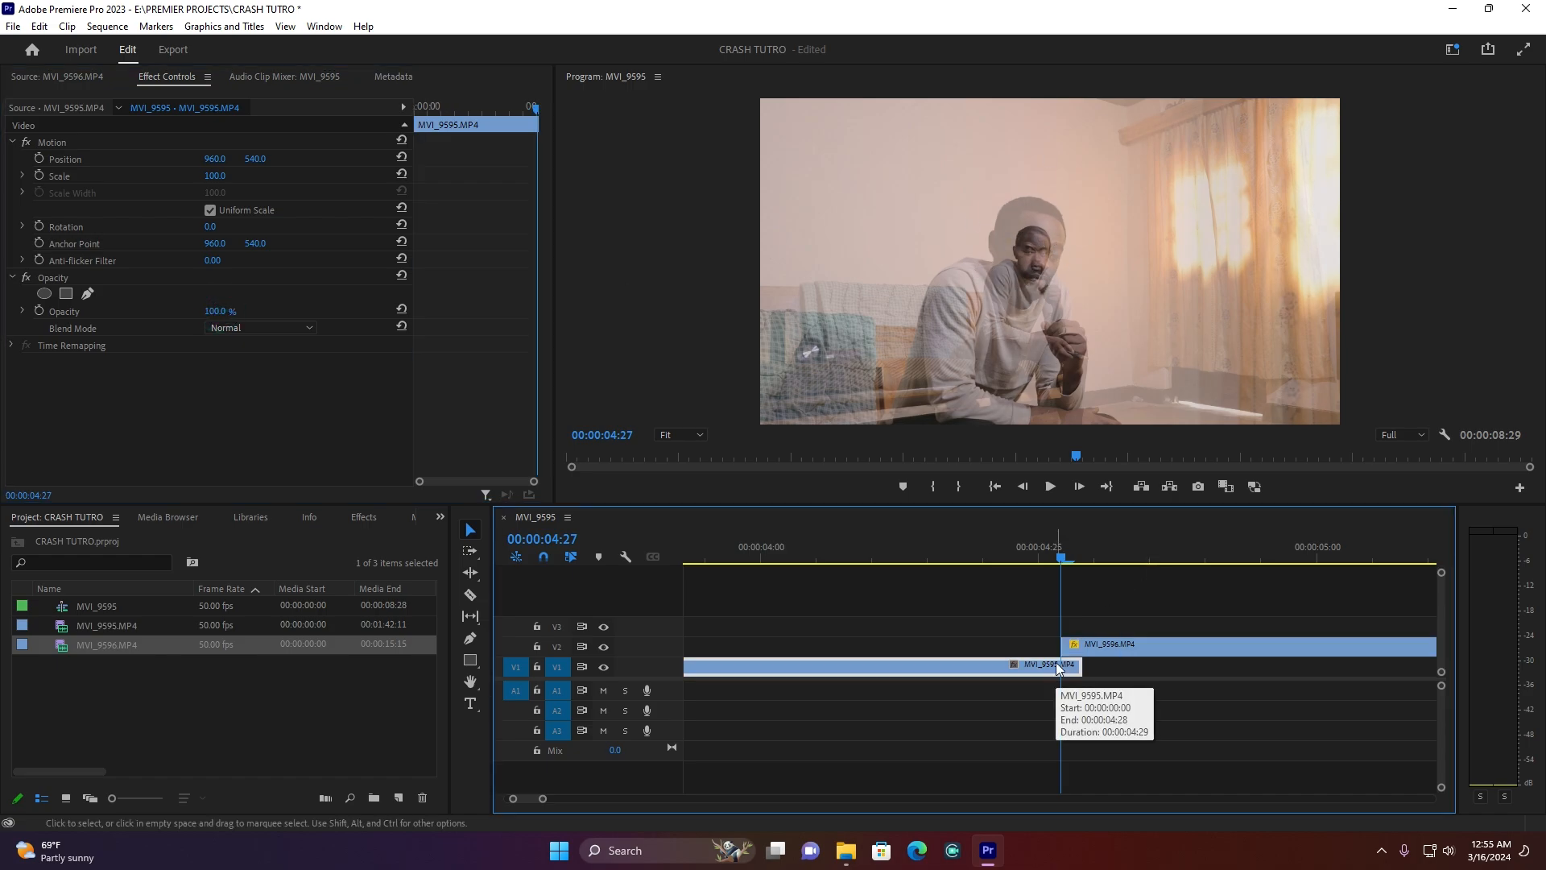
pyautogui.click(1097, 647)
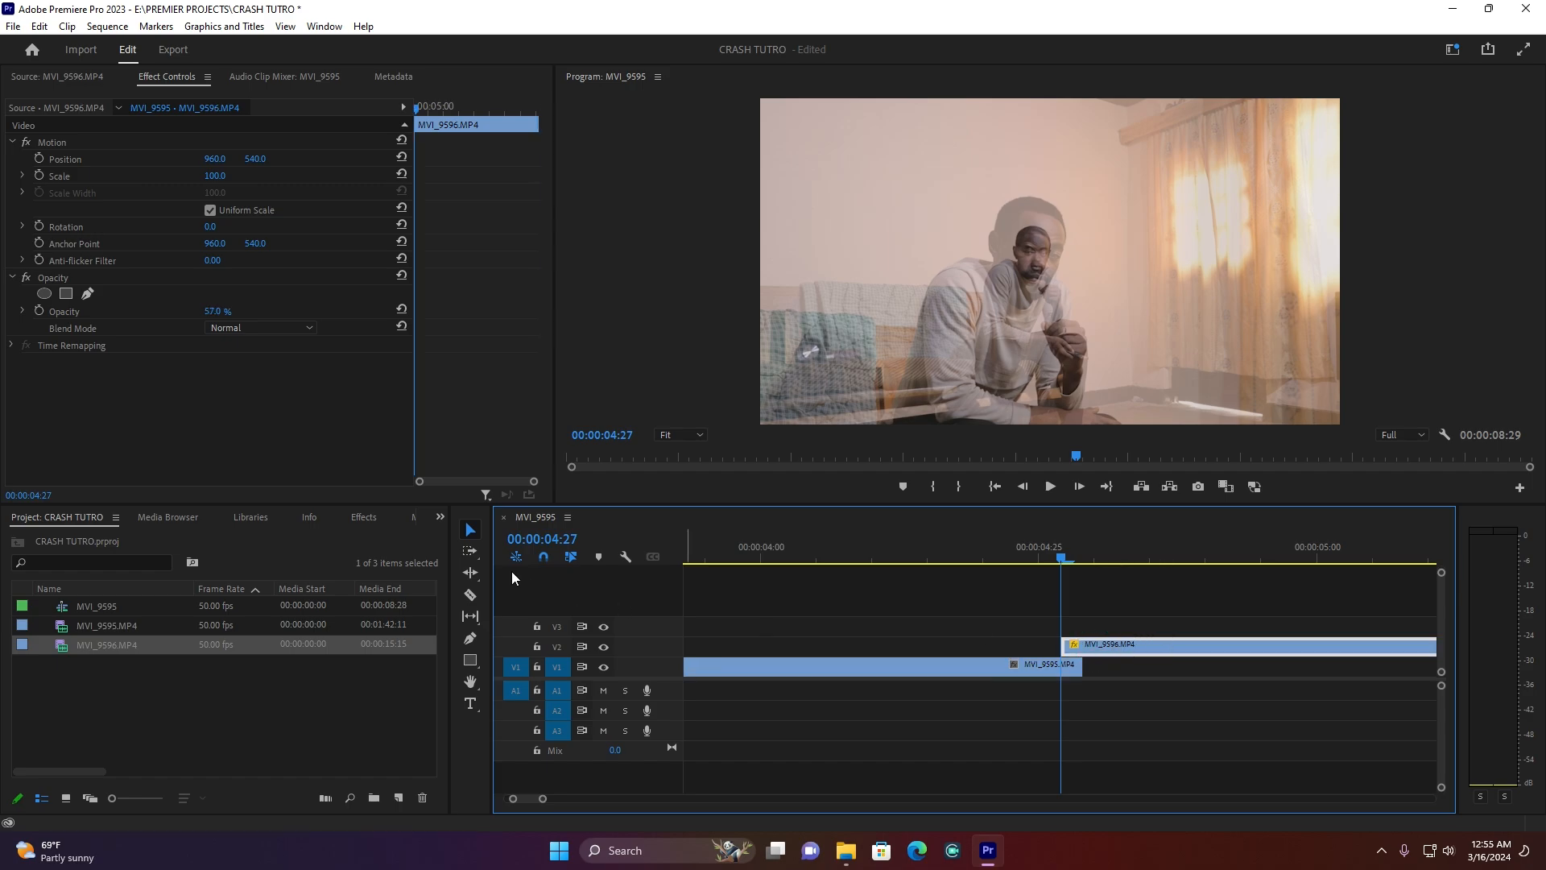
# Step: Find the Transform distort effect and apply it to the MVI_9595.MP4 clip on V1
pyautogui.click(360, 517)
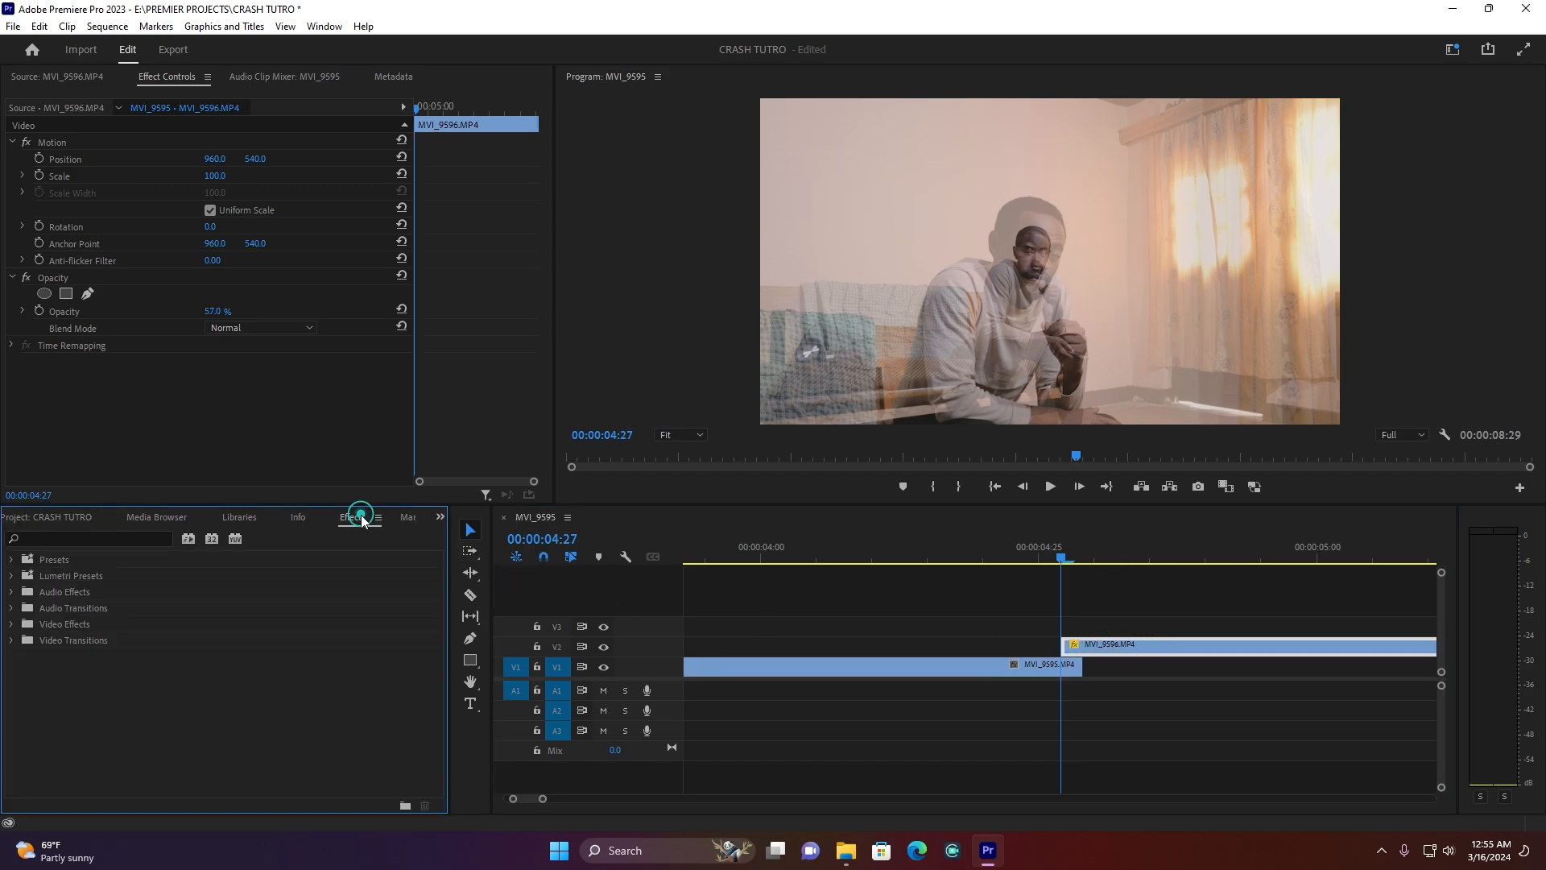
pyautogui.click(73, 539)
pyautogui.write('TRANSF')
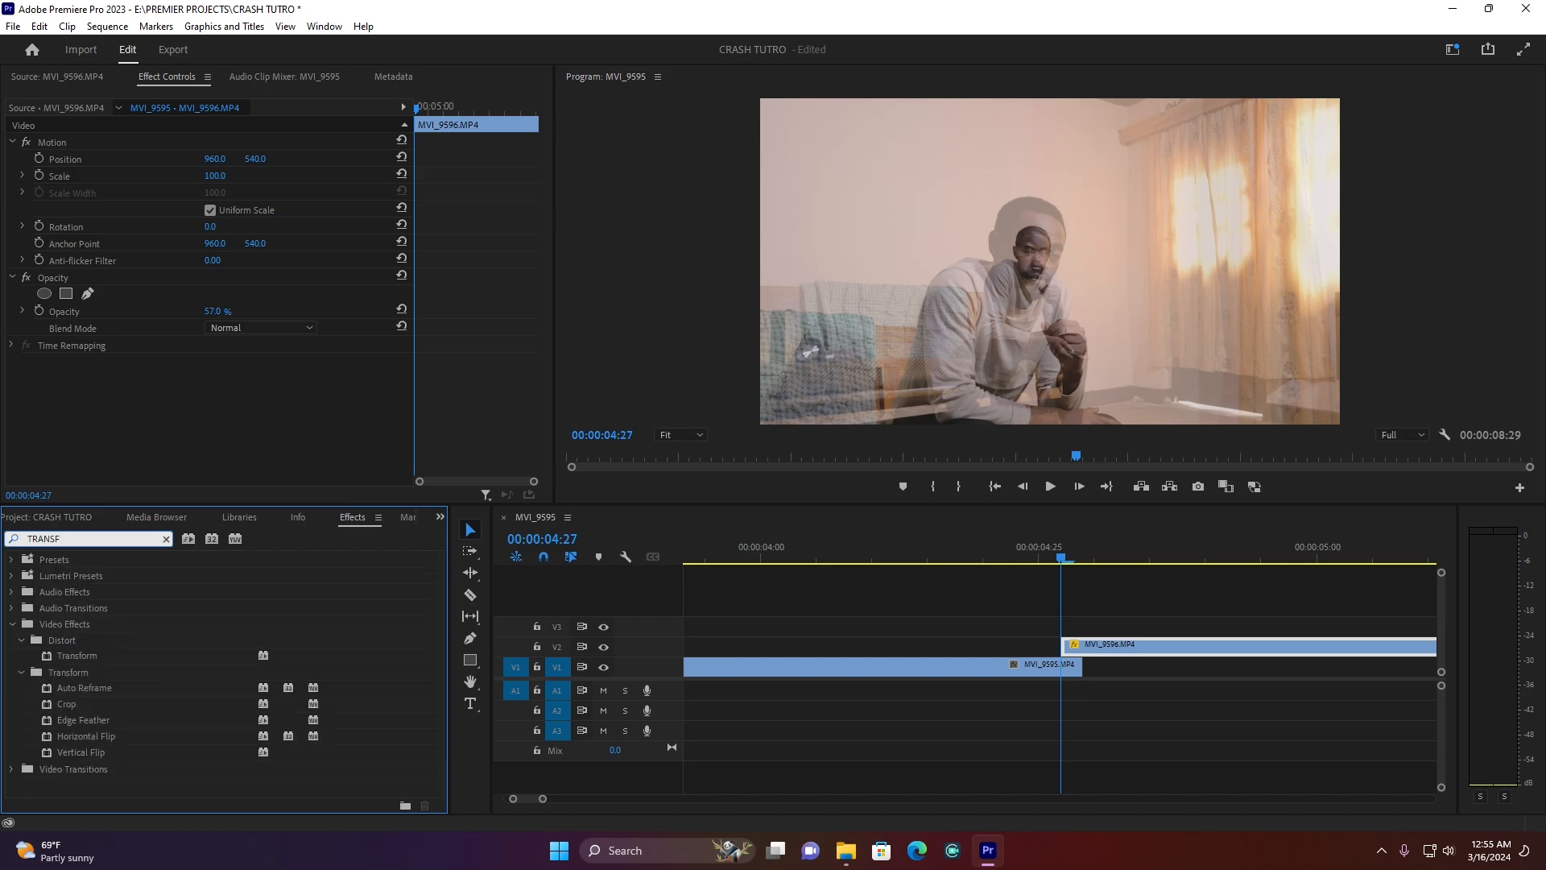
pyautogui.click(77, 656)
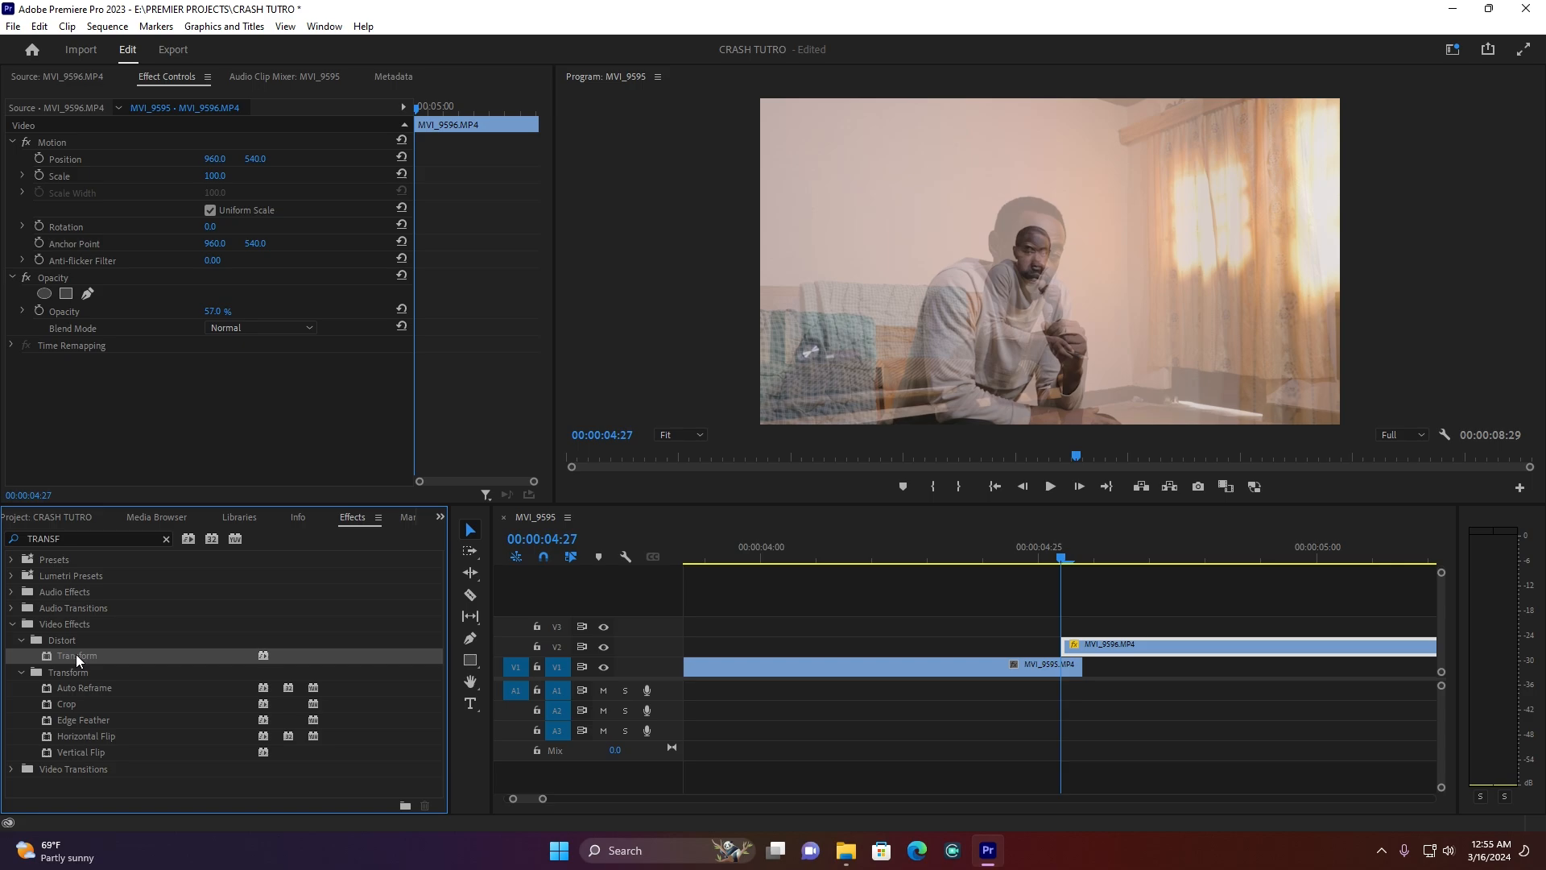
pyautogui.moveTo(70, 655); pyautogui.dragTo(1029, 665)
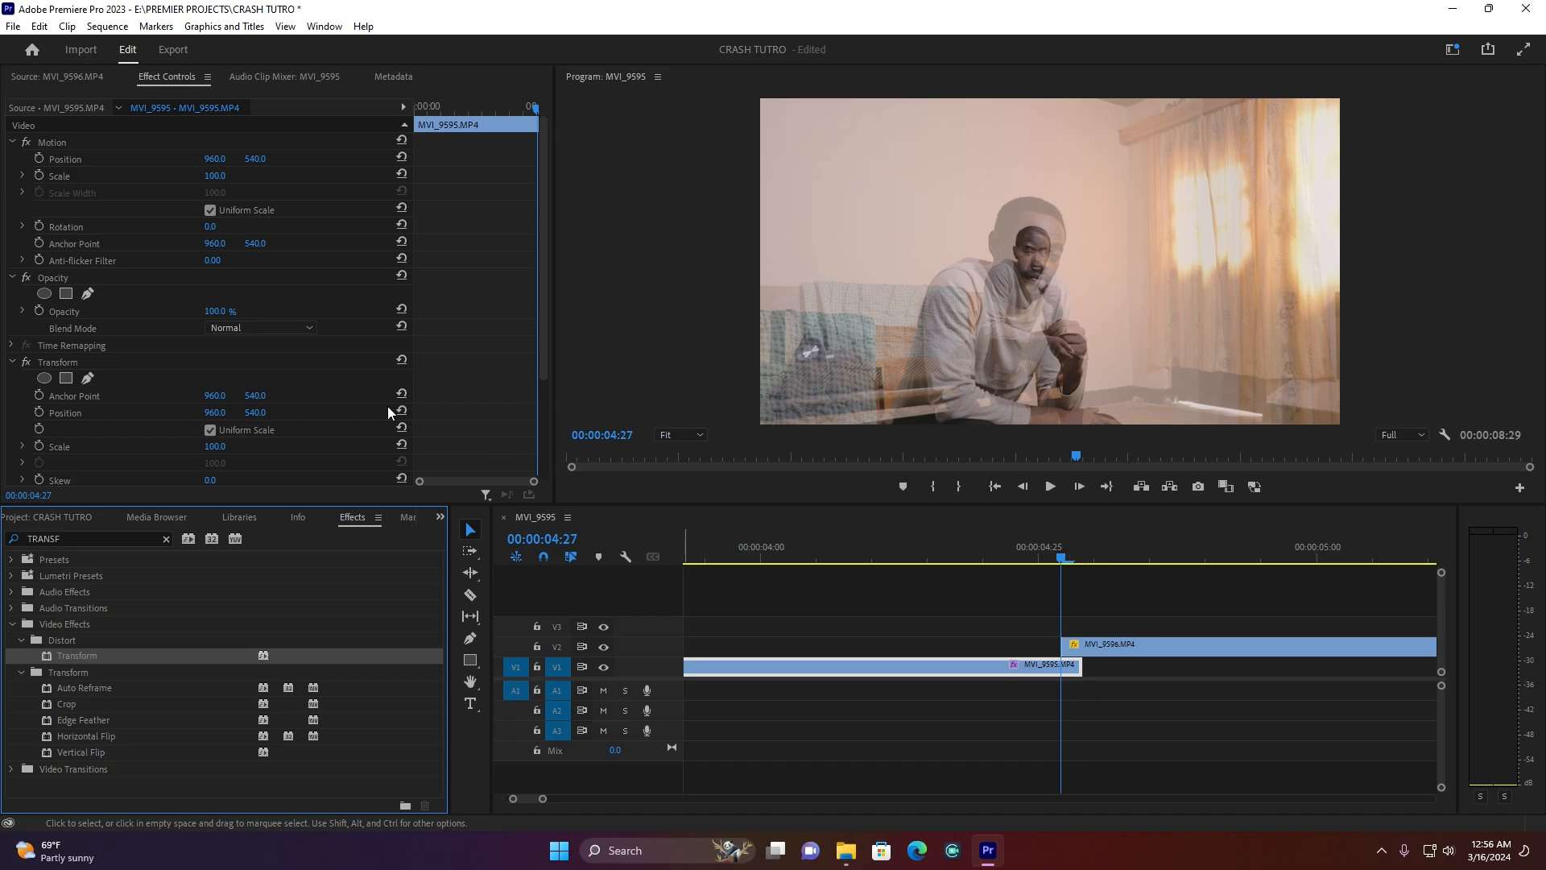
# Step: Start keyframing the Transform effect's Scale and Position at 00:00:04:27 on the MVI_9595.MP4 clip
pyautogui.scroll(-3, 159, 317)
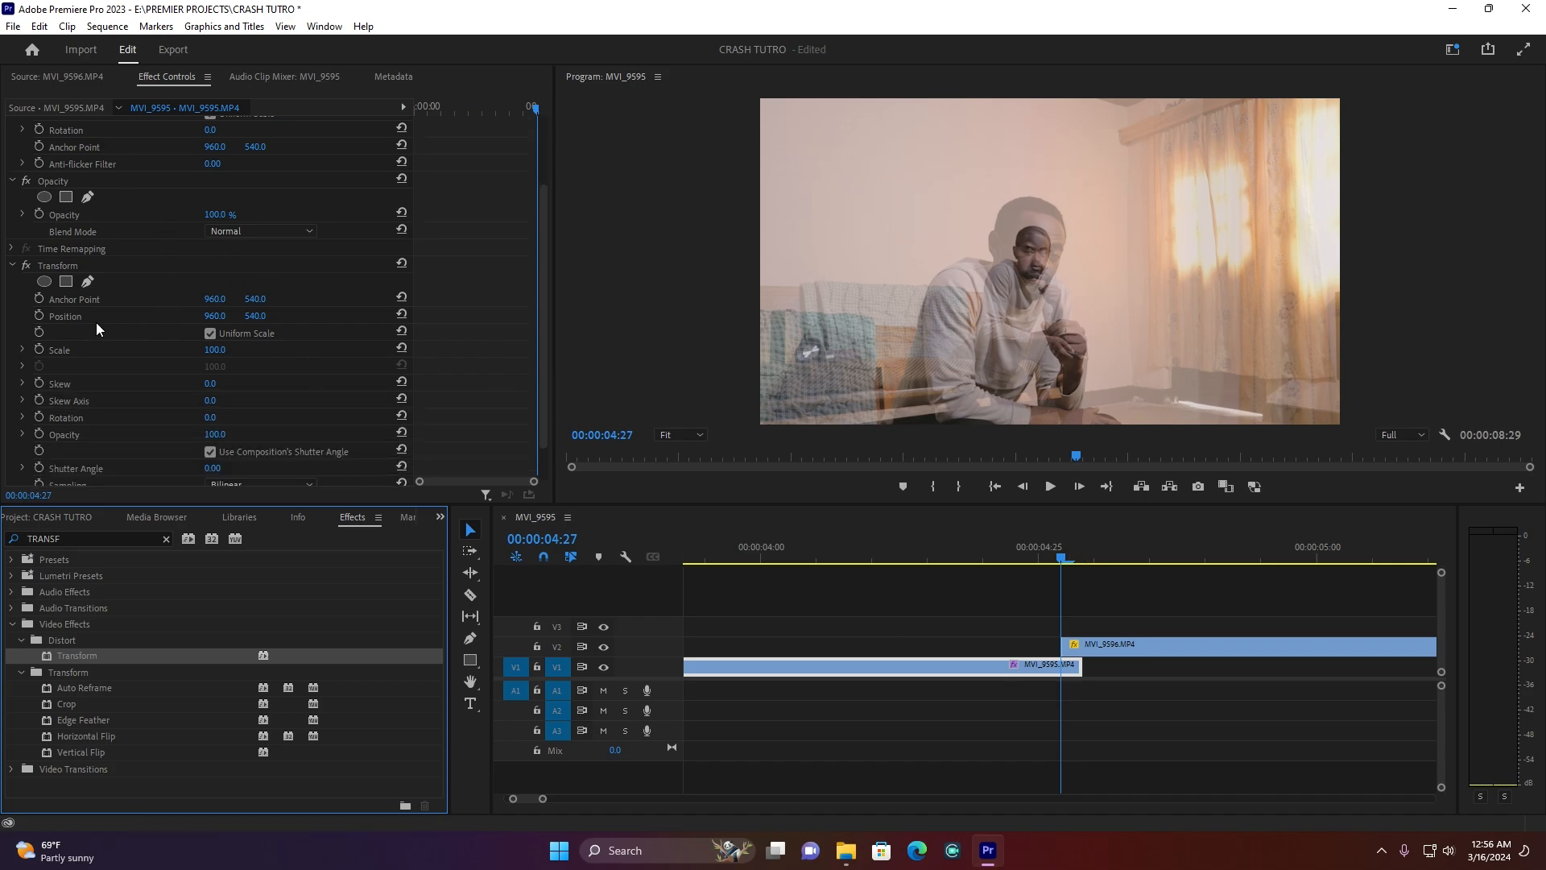
pyautogui.click(40, 348)
pyautogui.click(40, 315)
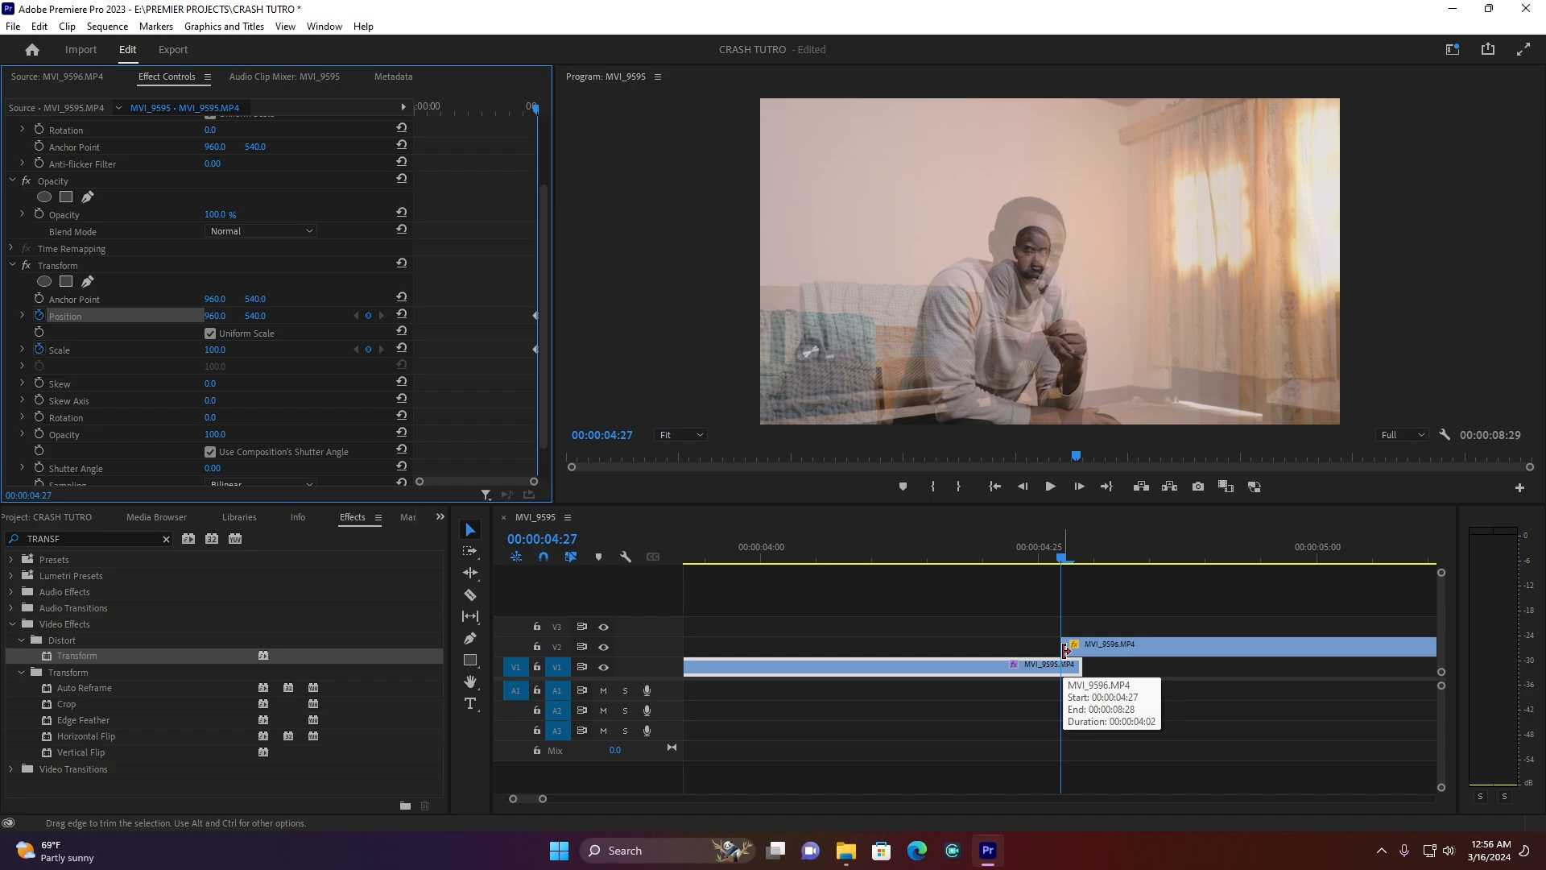
# Step: Add Transform Position and Scale keyframes five frames earlier, at 00:00:04:22, keeping the original framing
pyautogui.press('Left')
pyautogui.press('Left')
pyautogui.press('Left')
pyautogui.press('Left')
pyautogui.press('Left')
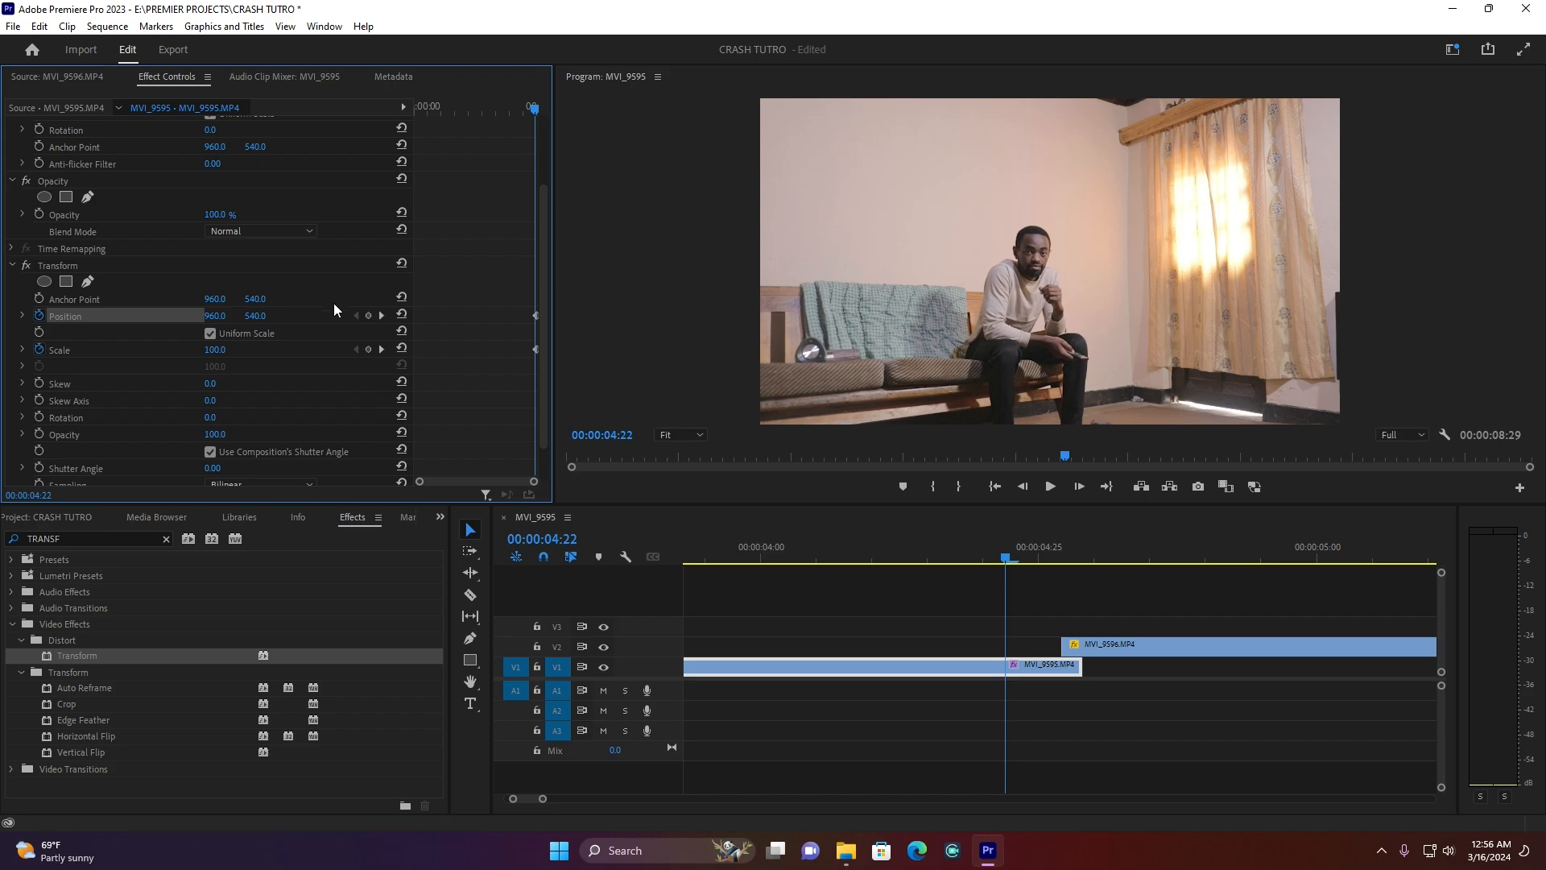
pyautogui.click(367, 315)
pyautogui.click(367, 348)
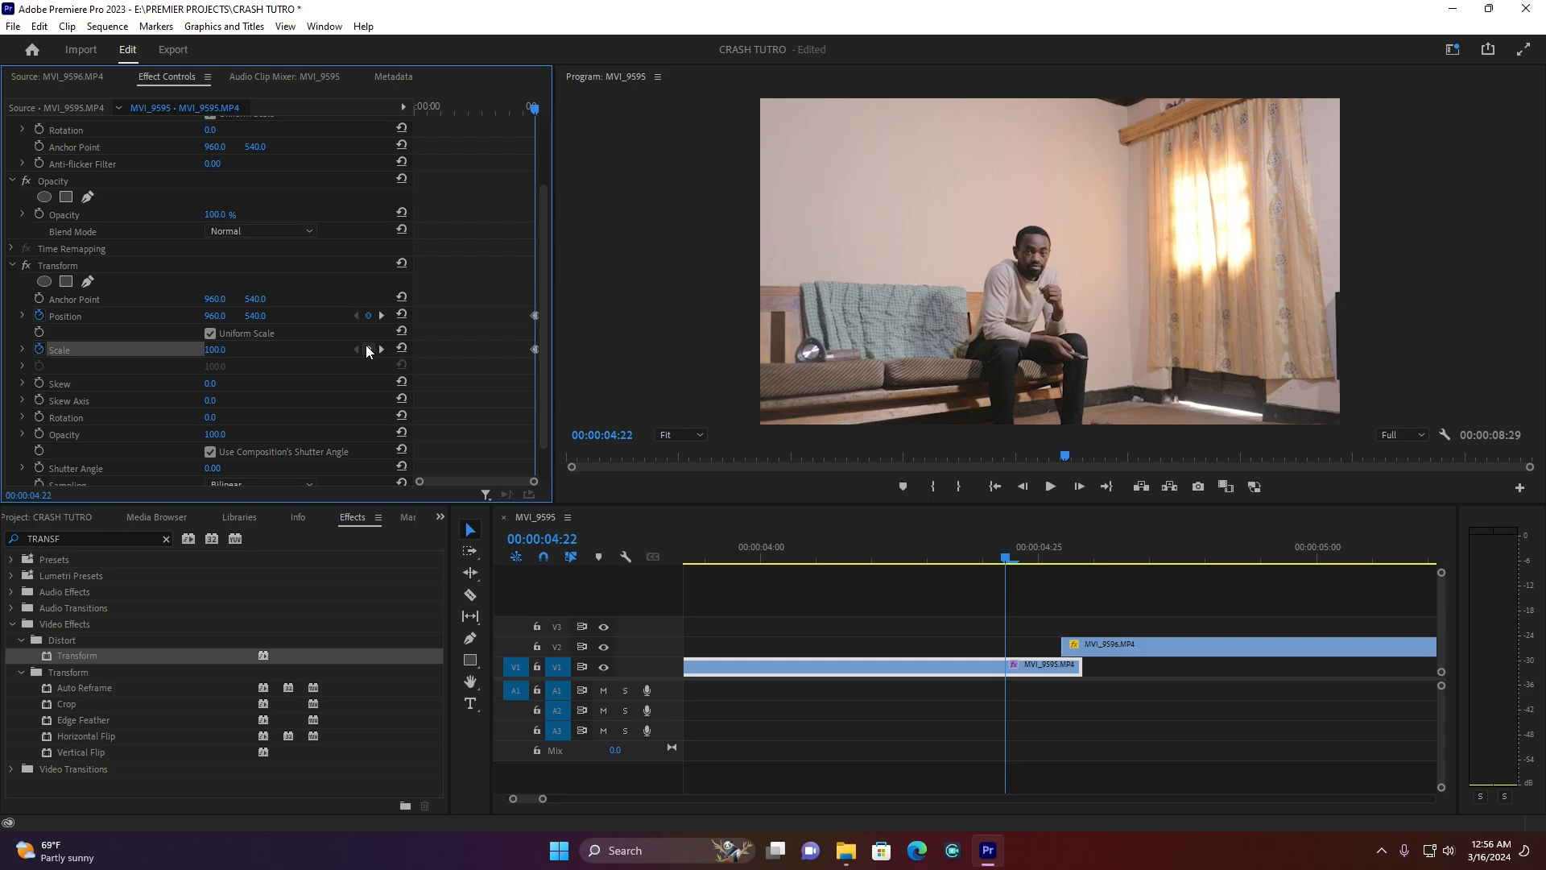
# Step: At 00:00:04:27, set the Transform Scale to 200 and Position to 1005, 560 so the wide shot matches the close-up
pyautogui.press('Right')
pyautogui.press('Right')
pyautogui.press('Right')
pyautogui.press('Right')
pyautogui.press('Right')
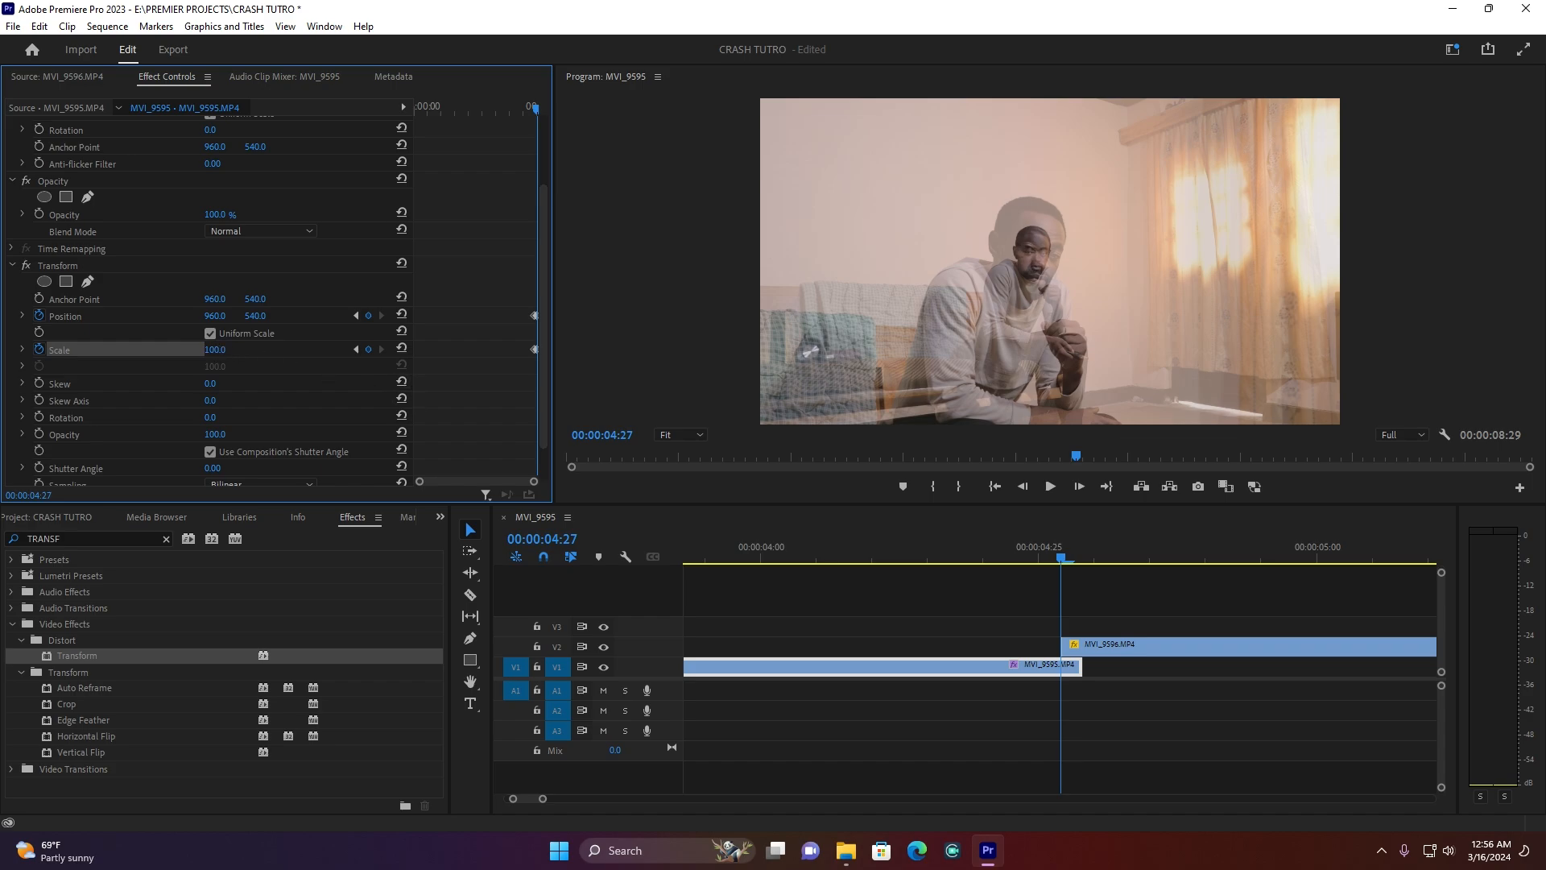
pyautogui.moveTo(215, 350); pyautogui.dragTo(269, 349)
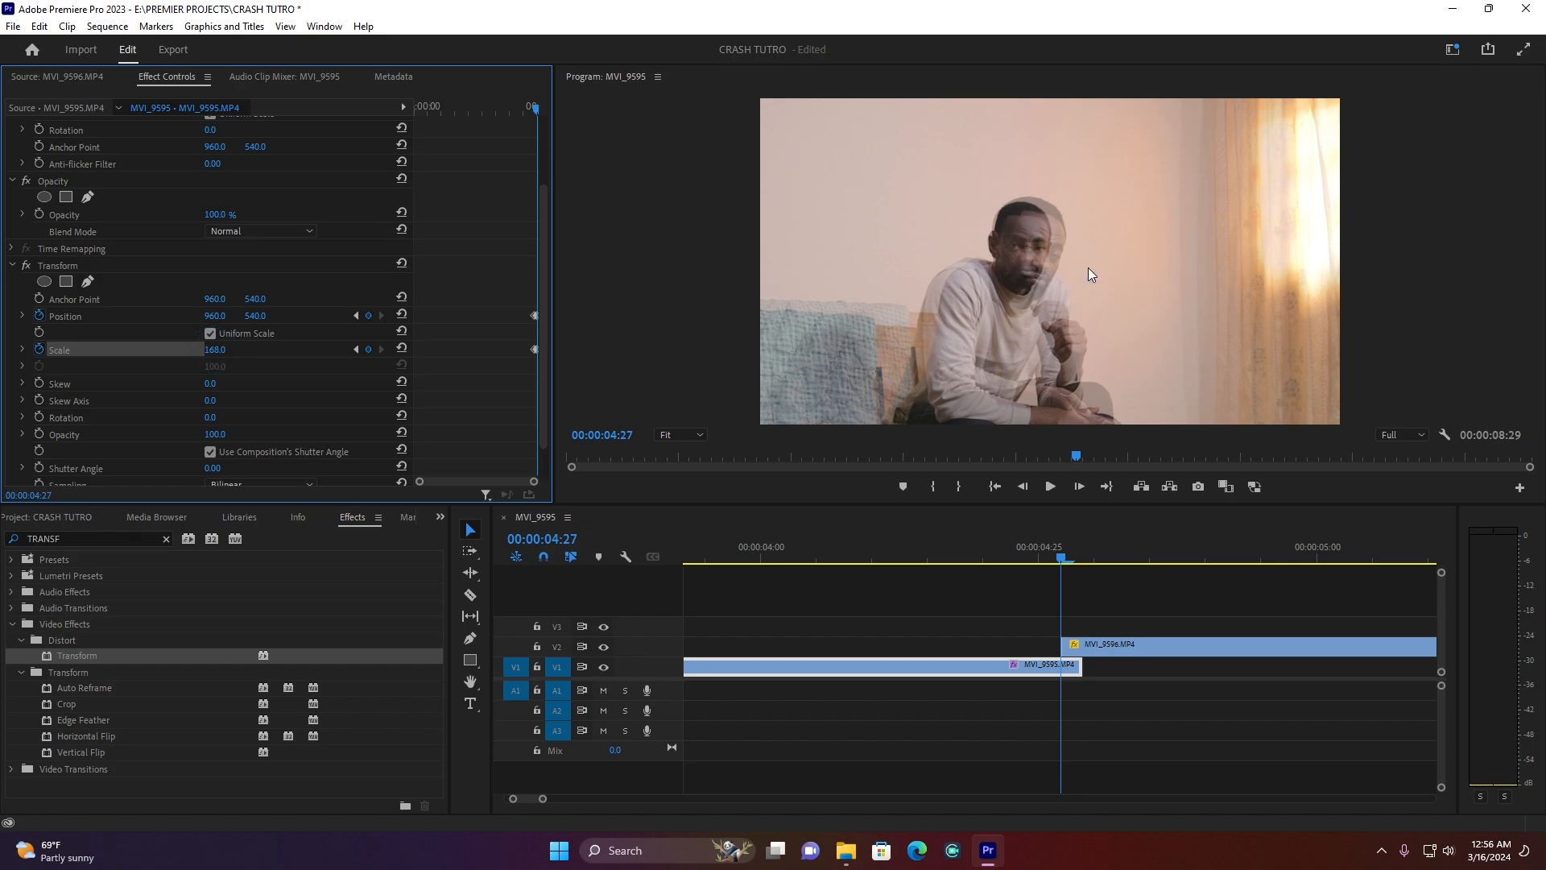
pyautogui.moveTo(213, 350); pyautogui.dragTo(262, 315)
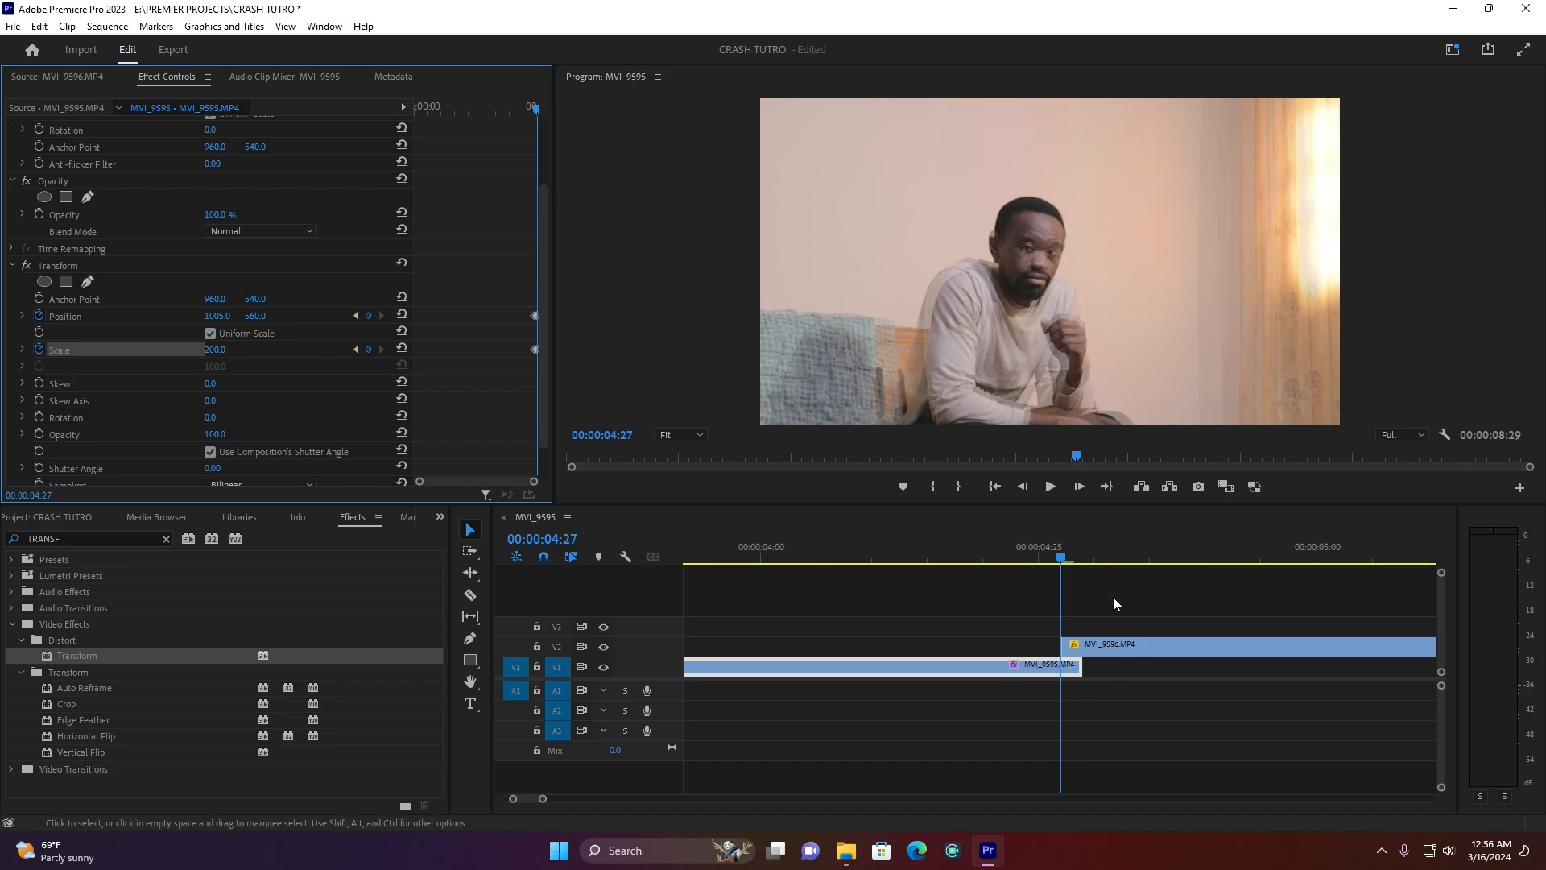
# Step: Play back the zoom from just before the cut between the two clips to check the transition
pyautogui.click(973, 551)
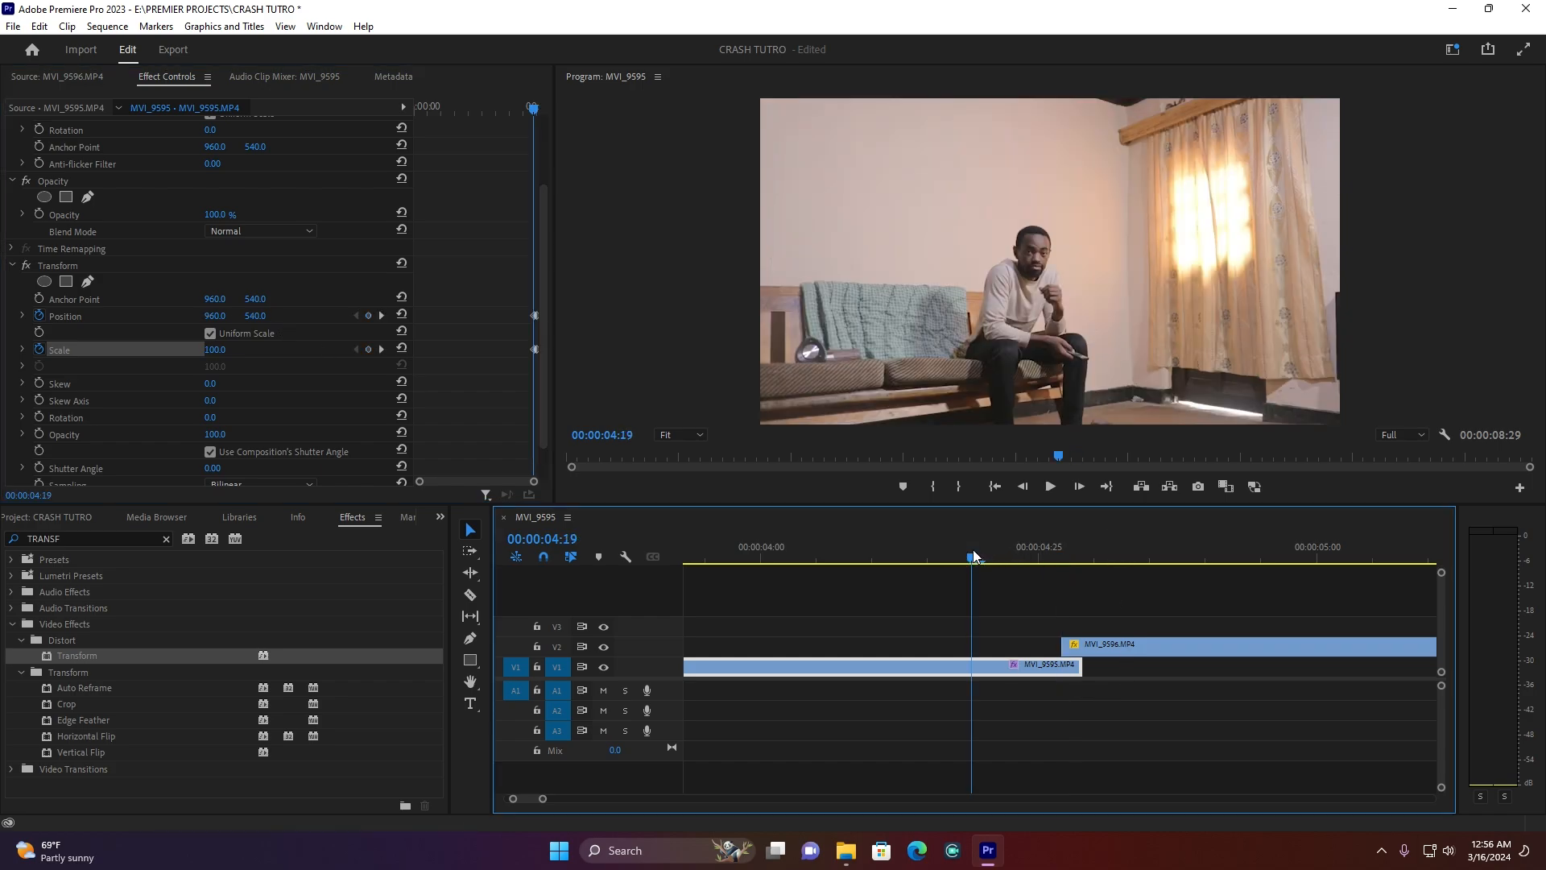
pyautogui.press('space')
pyautogui.click(931, 552)
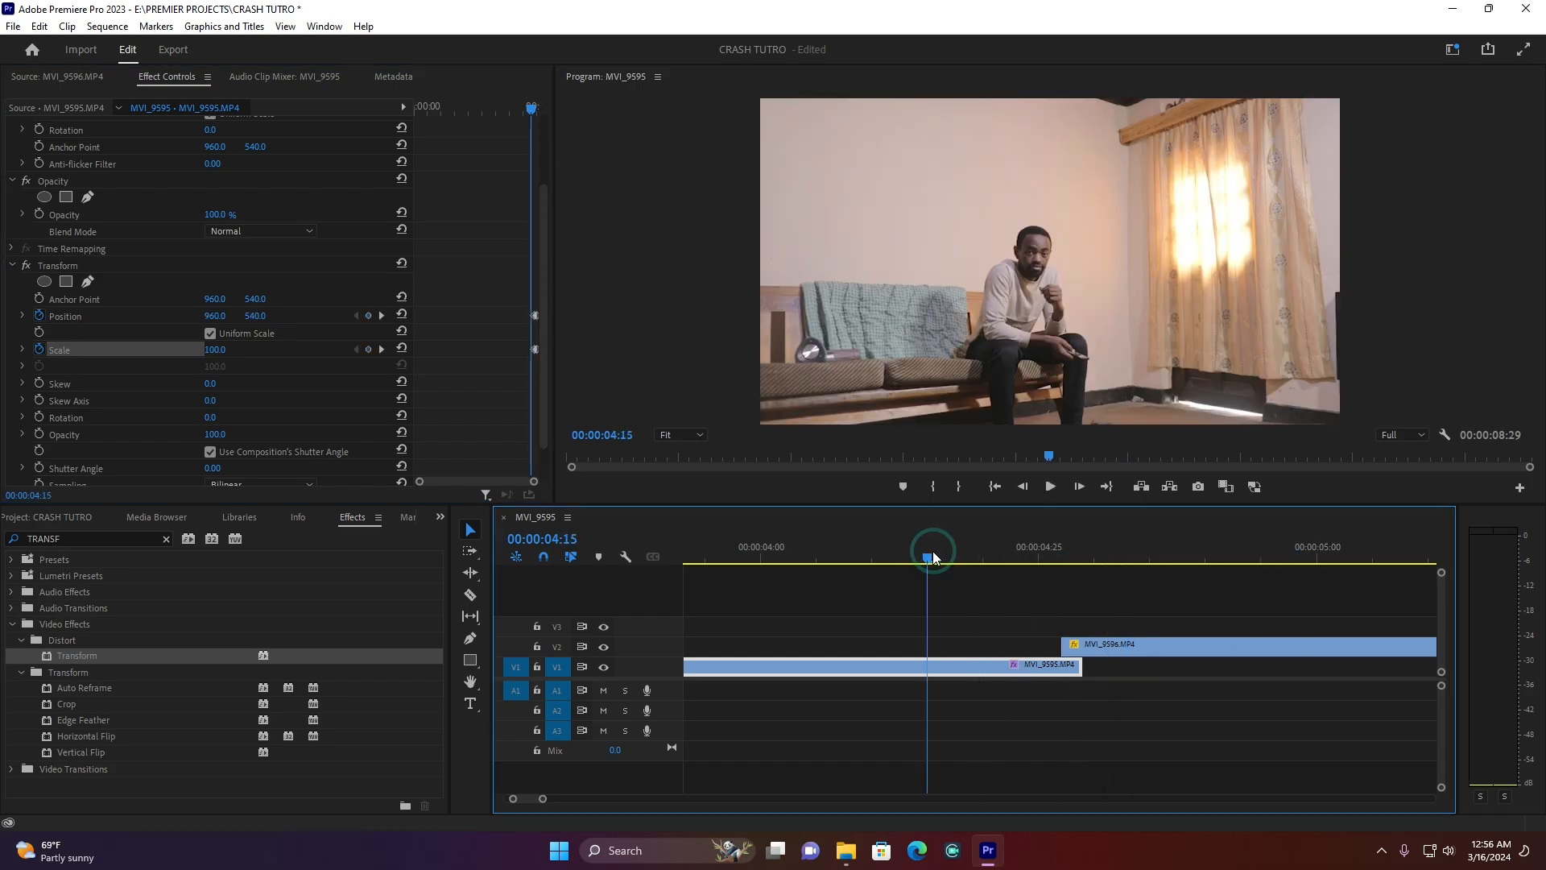
pyautogui.press('space')
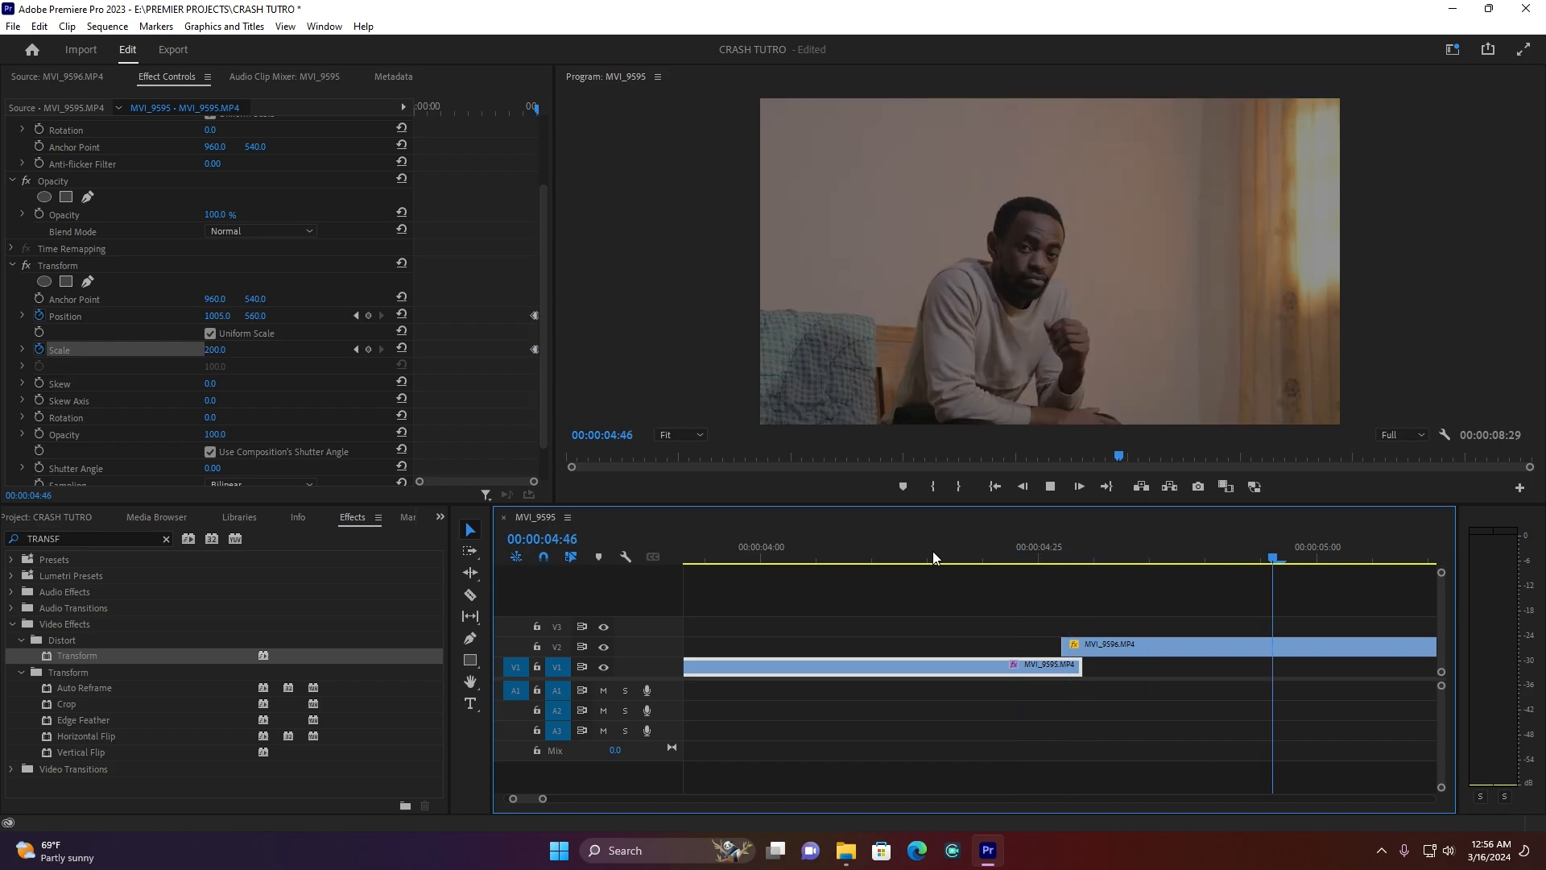
pyautogui.click(895, 553)
pyautogui.click(928, 551)
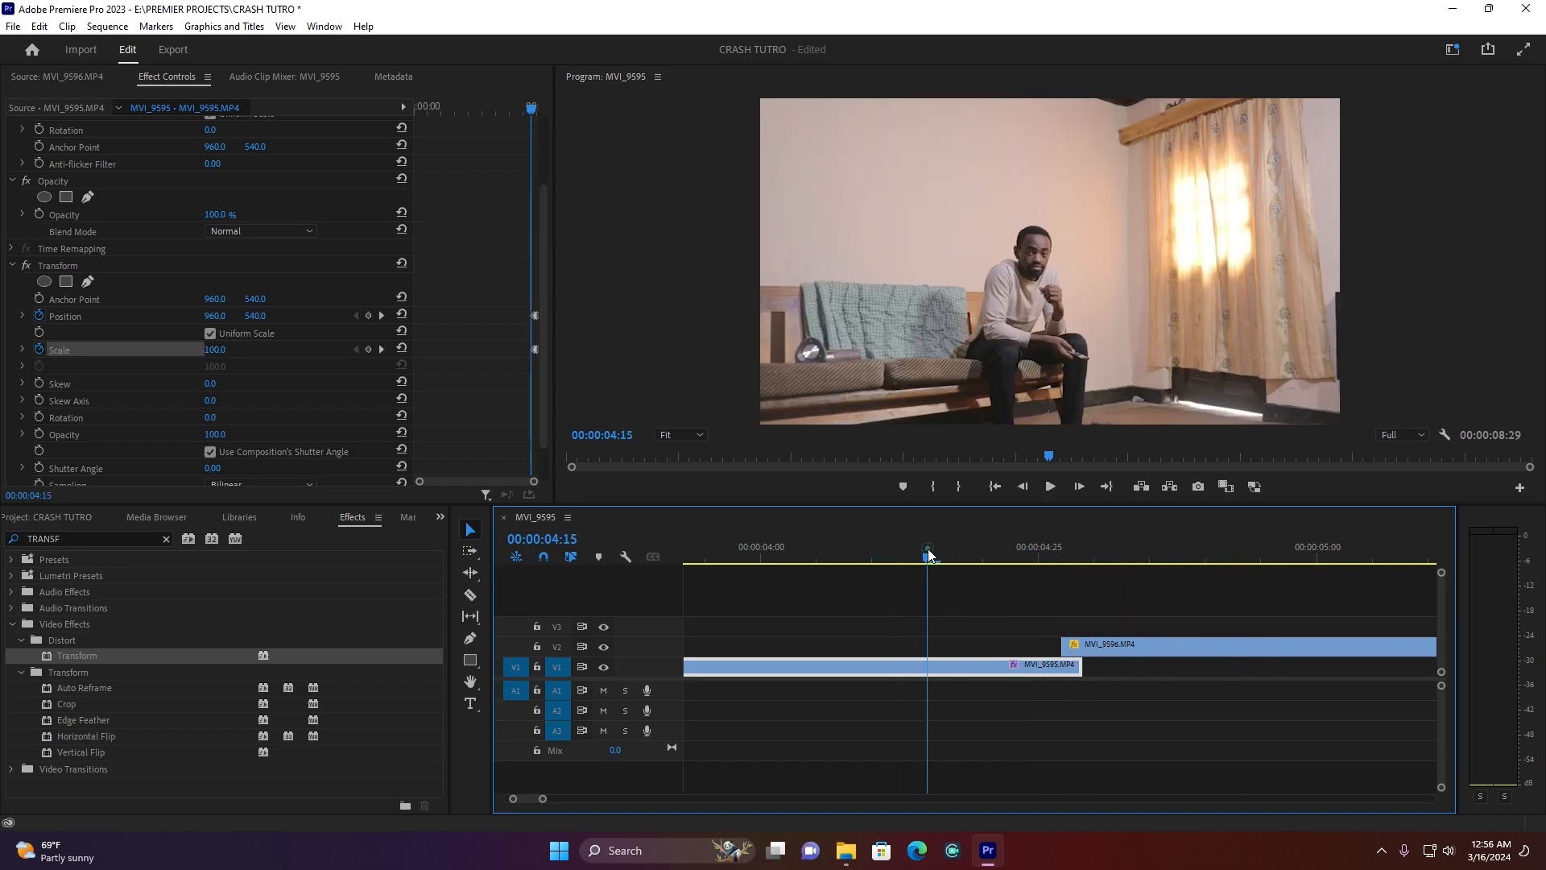
# Step: Reset the opacity of the MVI_9596.MP4 clip on V2 to 100%
pyautogui.click(1075, 563)
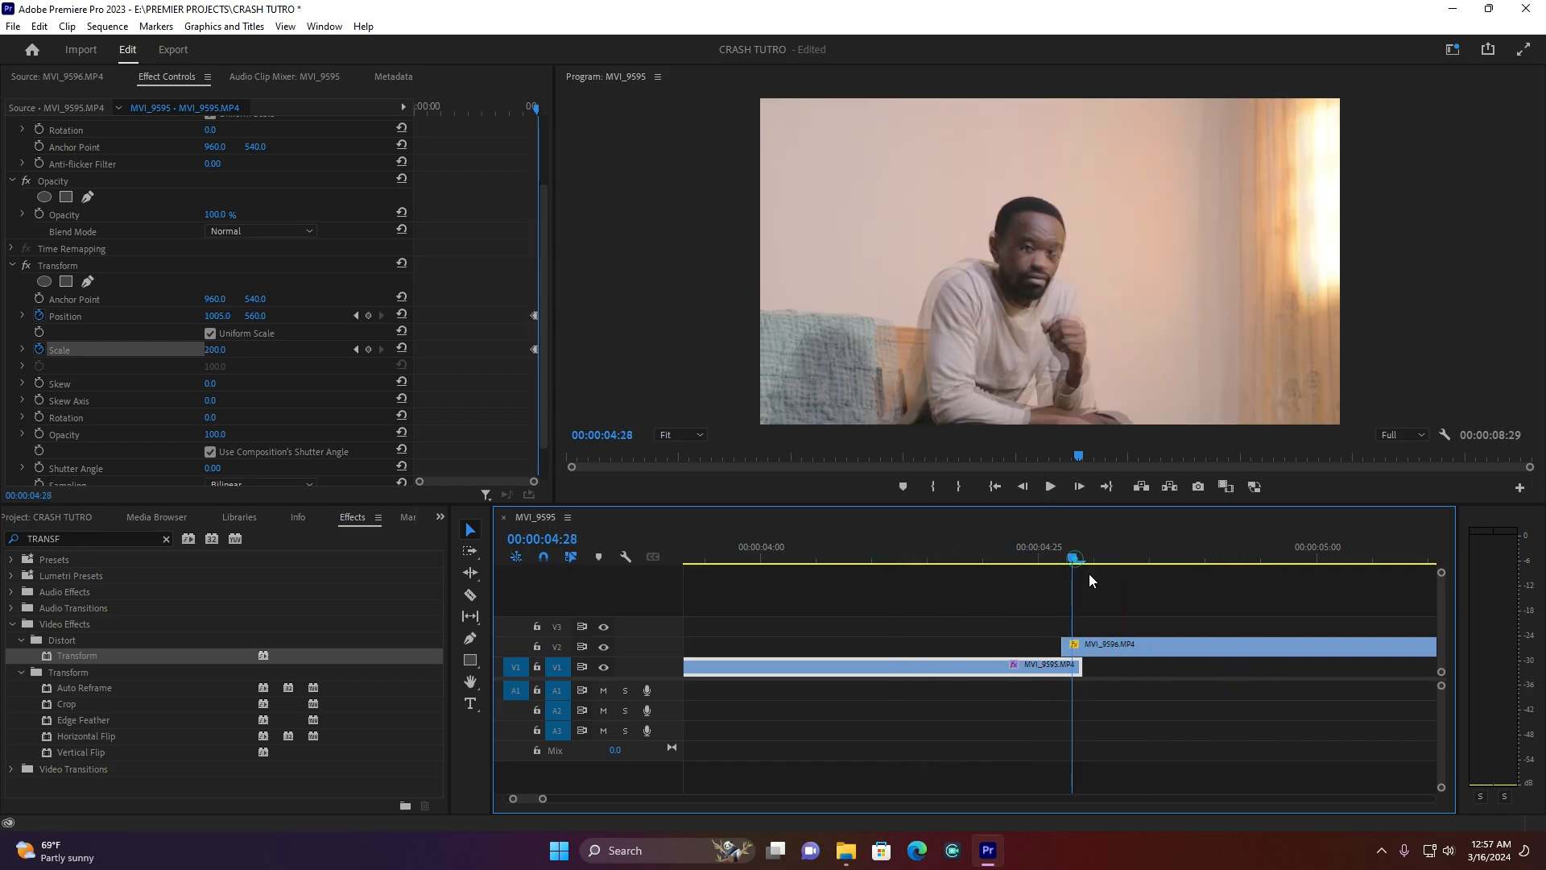
pyautogui.click(1125, 645)
pyautogui.moveTo(1080, 558); pyautogui.dragTo(1104, 558)
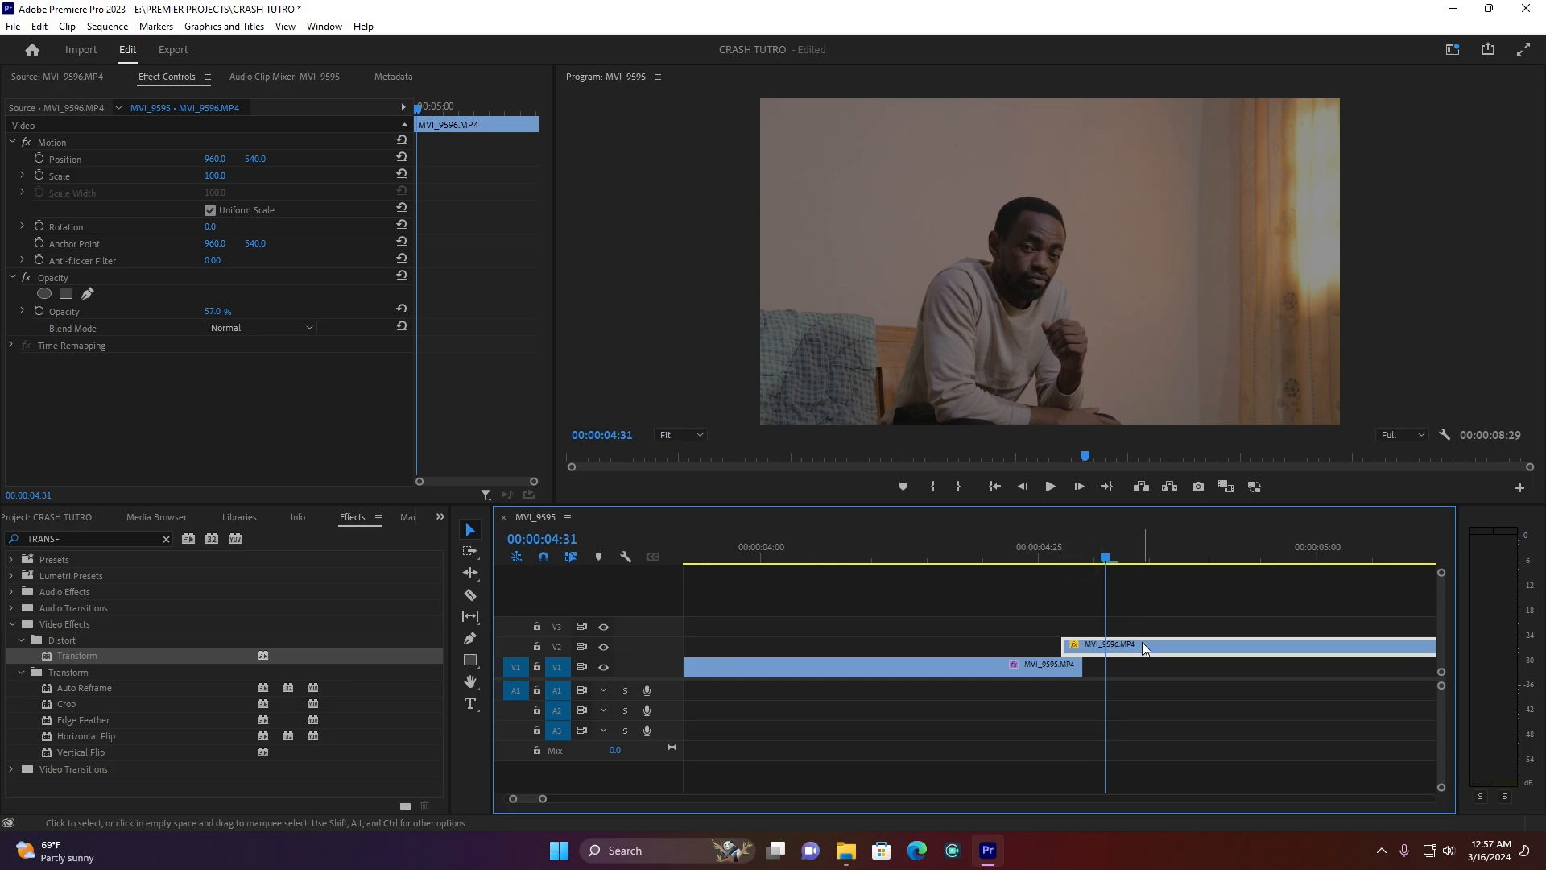
pyautogui.click(1125, 655)
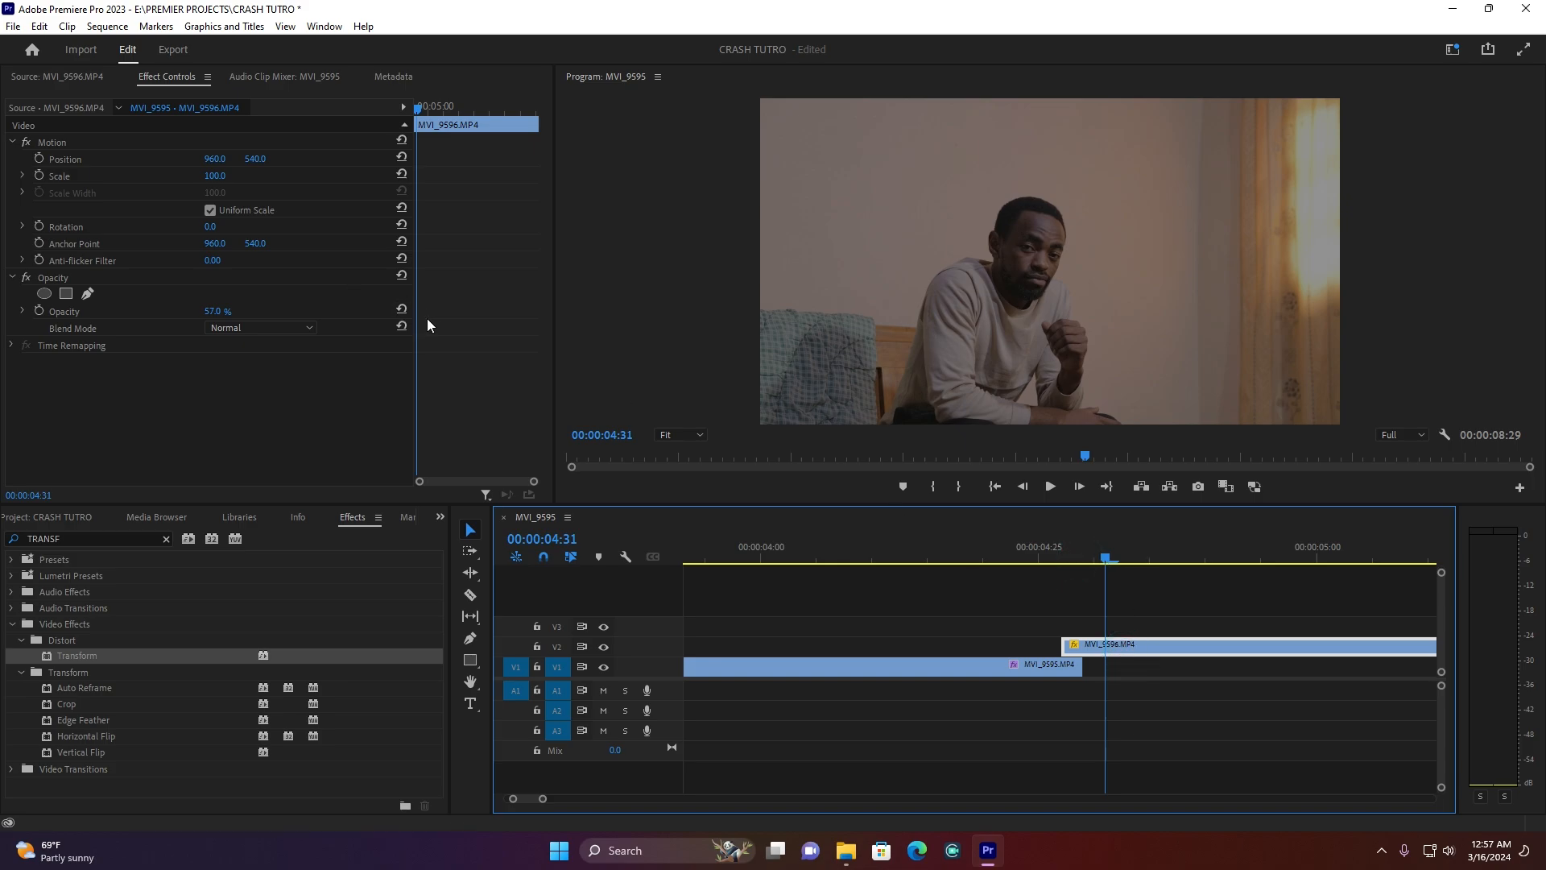
pyautogui.click(401, 310)
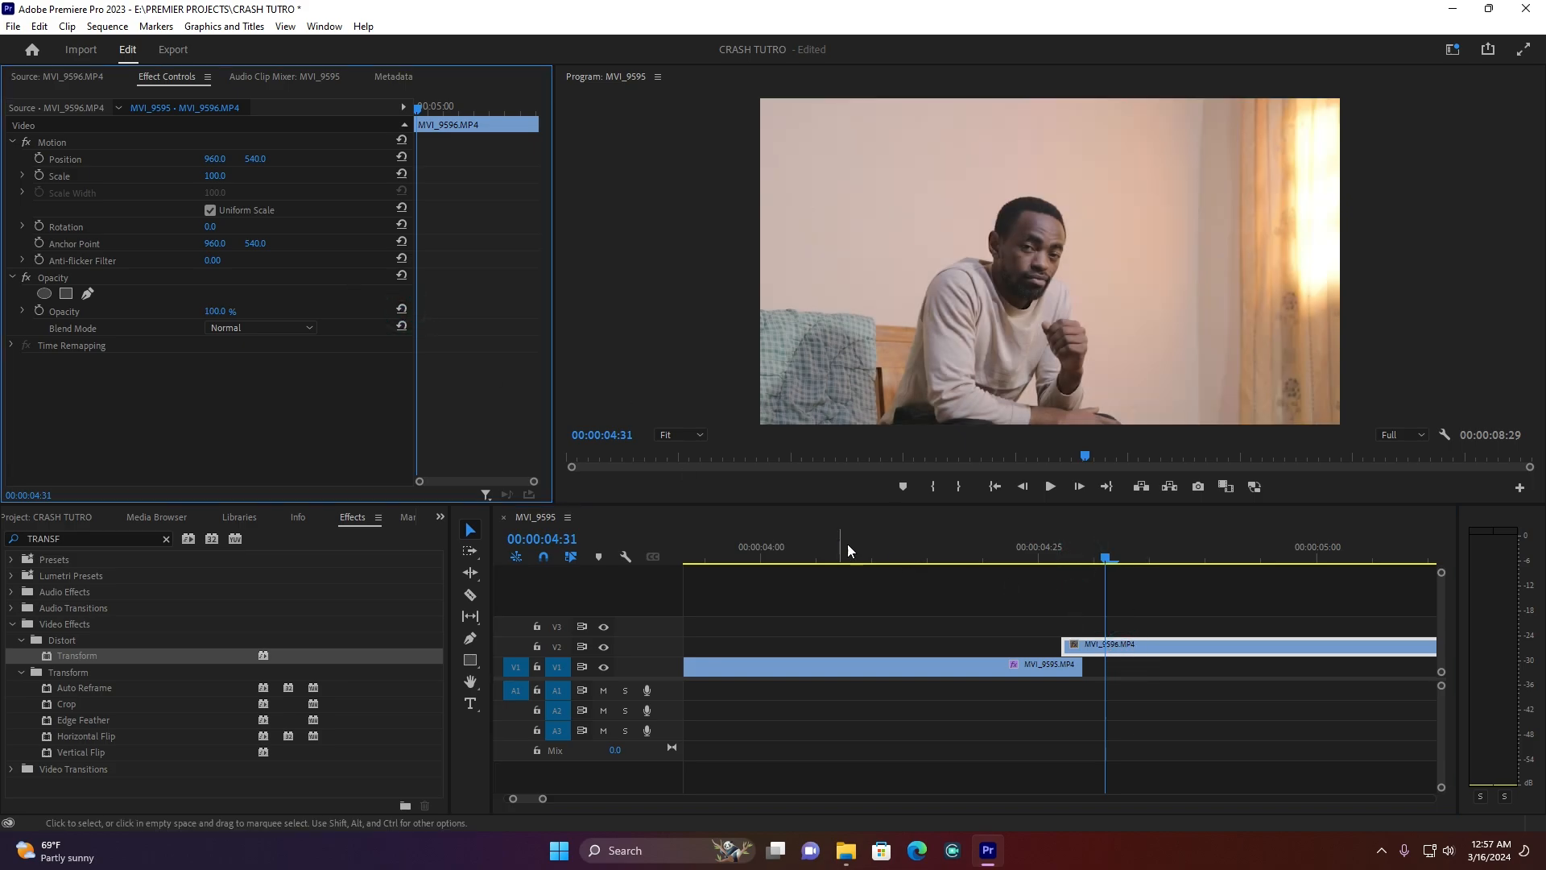
# Step: Play the crash zoom from 00:00:04:09 with both clips fully opaque to check its speed
pyautogui.click(1063, 667)
pyautogui.click(861, 556)
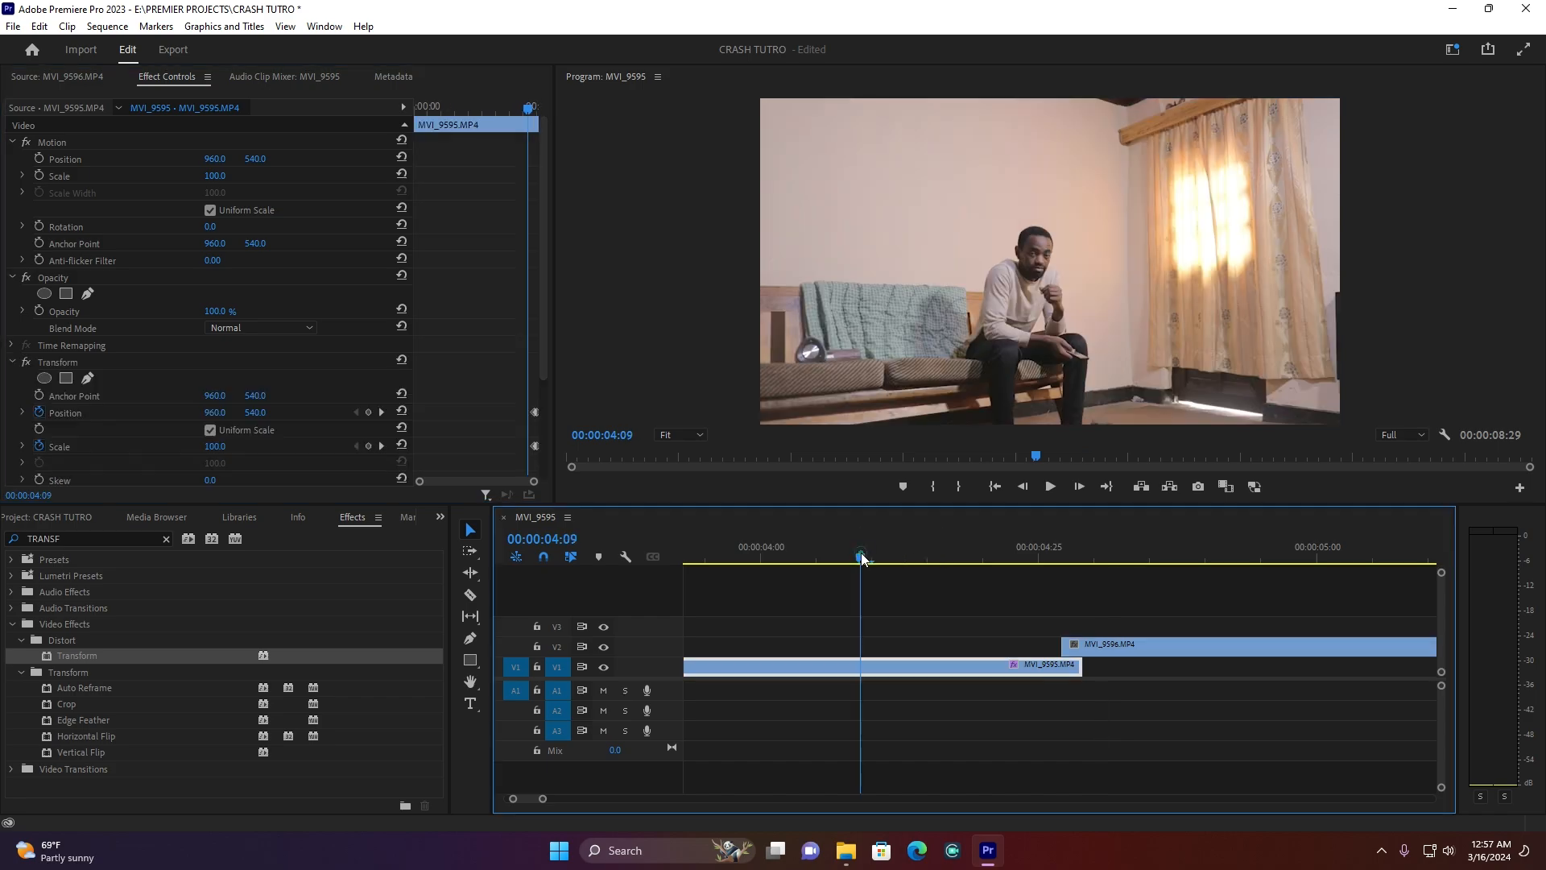
pyautogui.press('space')
pyautogui.click(815, 554)
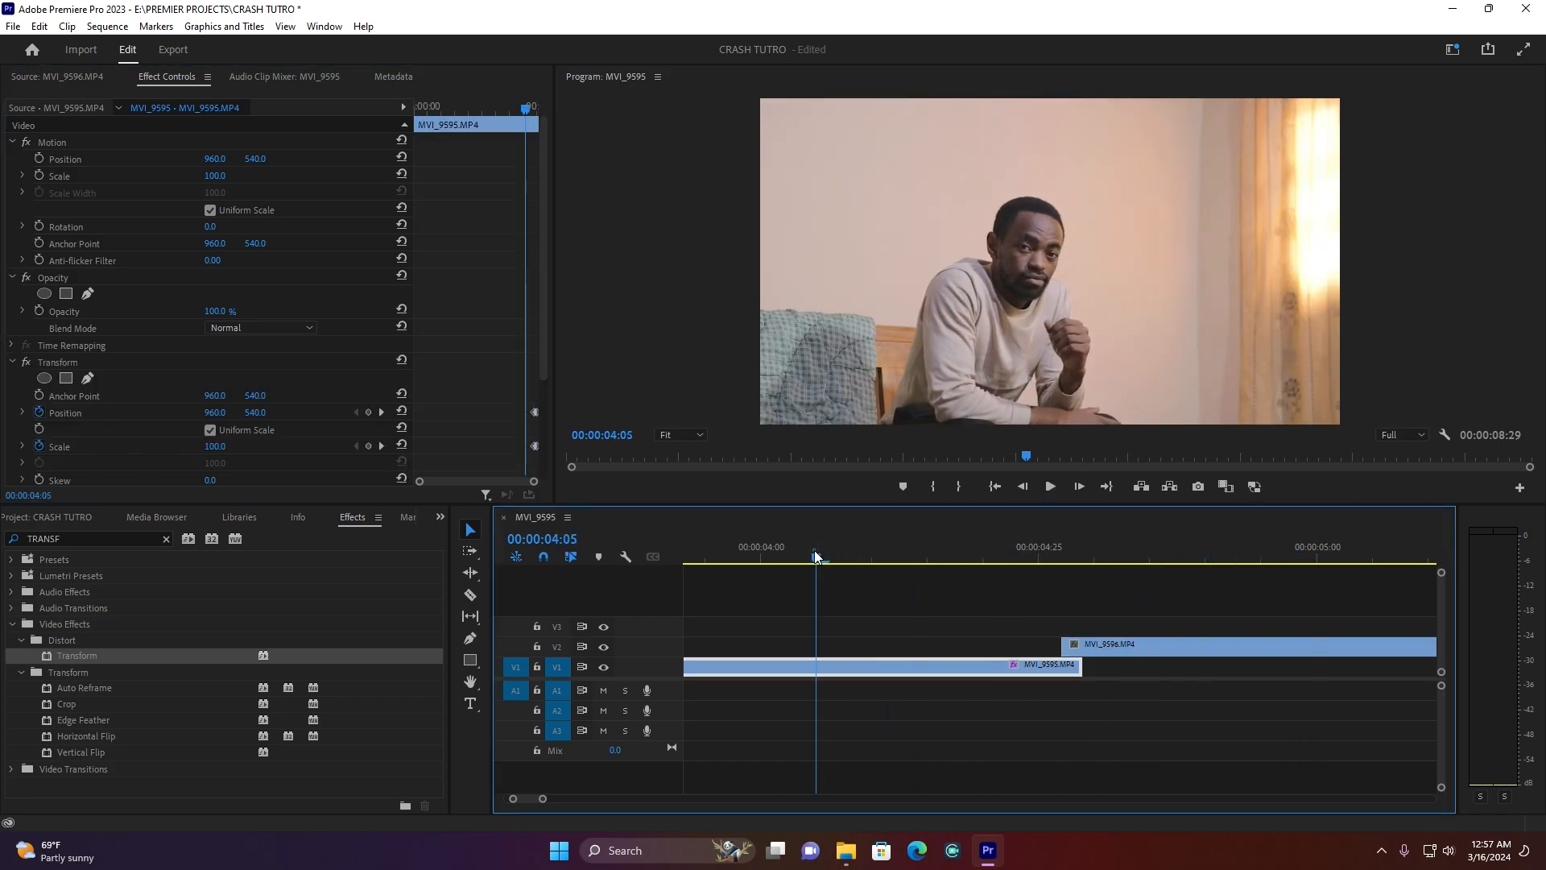
# Step: Move the first Transform Position and Scale keyframes about two frames earlier to lengthen the zoom
pyautogui.click(1027, 534)
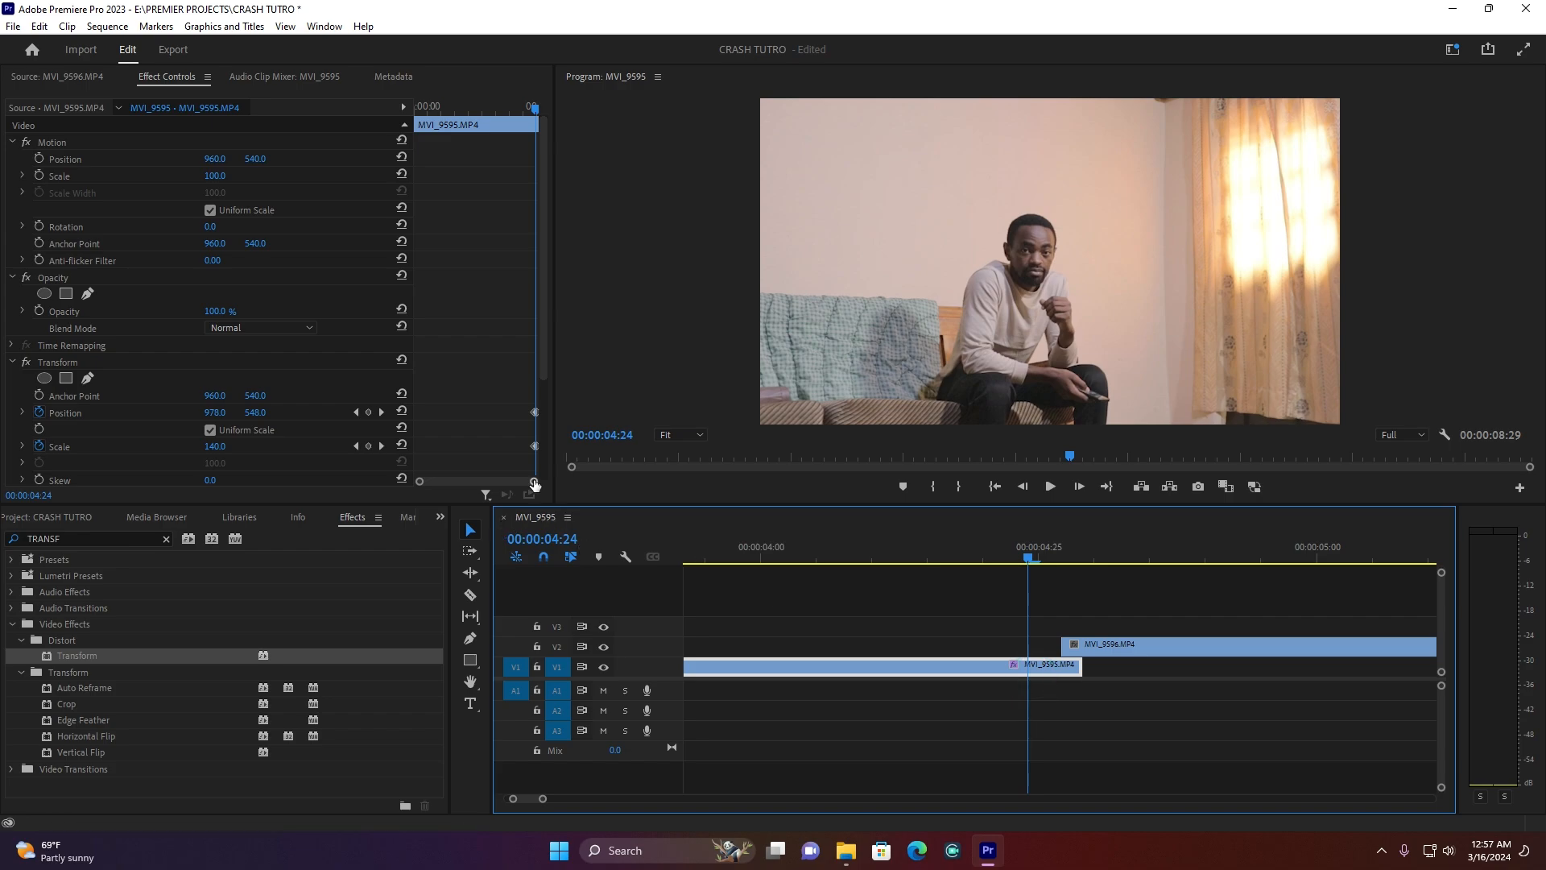
pyautogui.moveTo(533, 481); pyautogui.dragTo(491, 480)
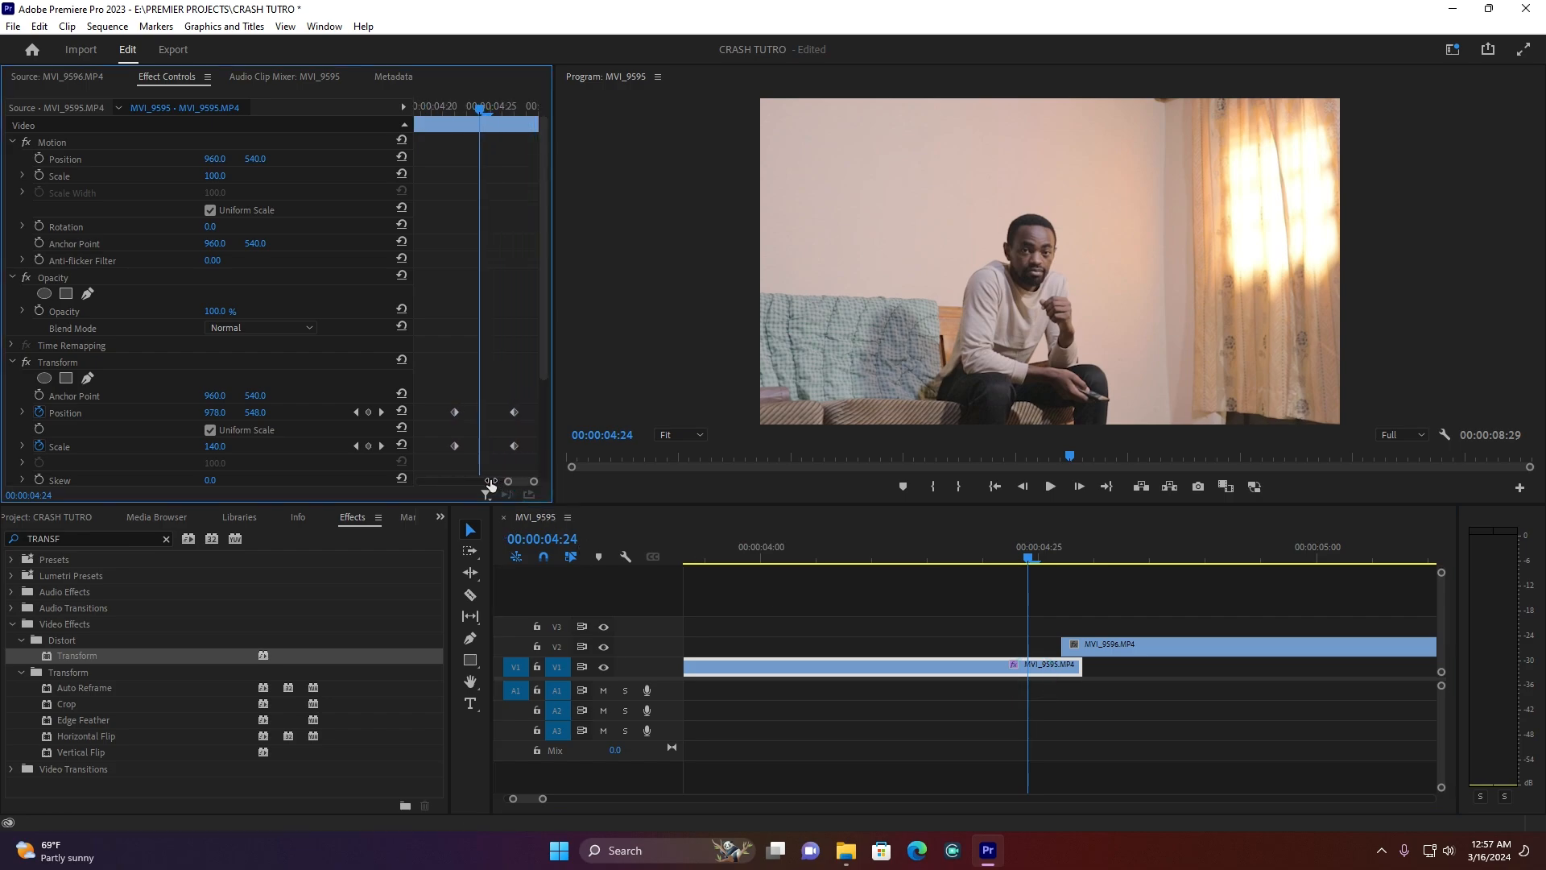
pyautogui.moveTo(419, 369); pyautogui.dragTo(470, 451)
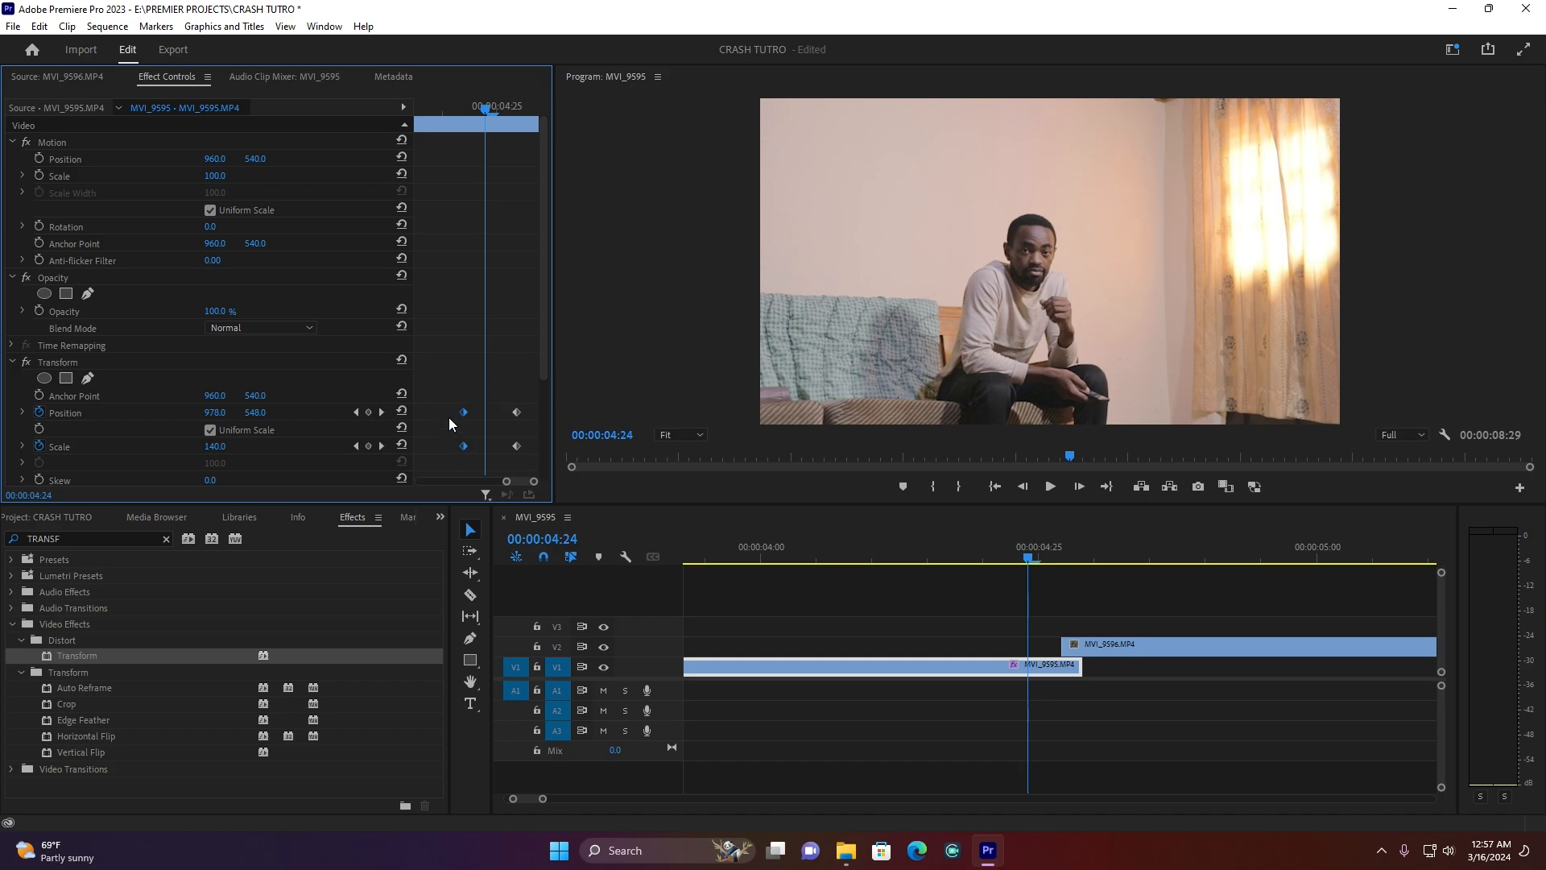
pyautogui.moveTo(463, 447); pyautogui.dragTo(442, 446)
# Step: Replay the lengthened zoom across the cut to check its timing
pyautogui.click(937, 546)
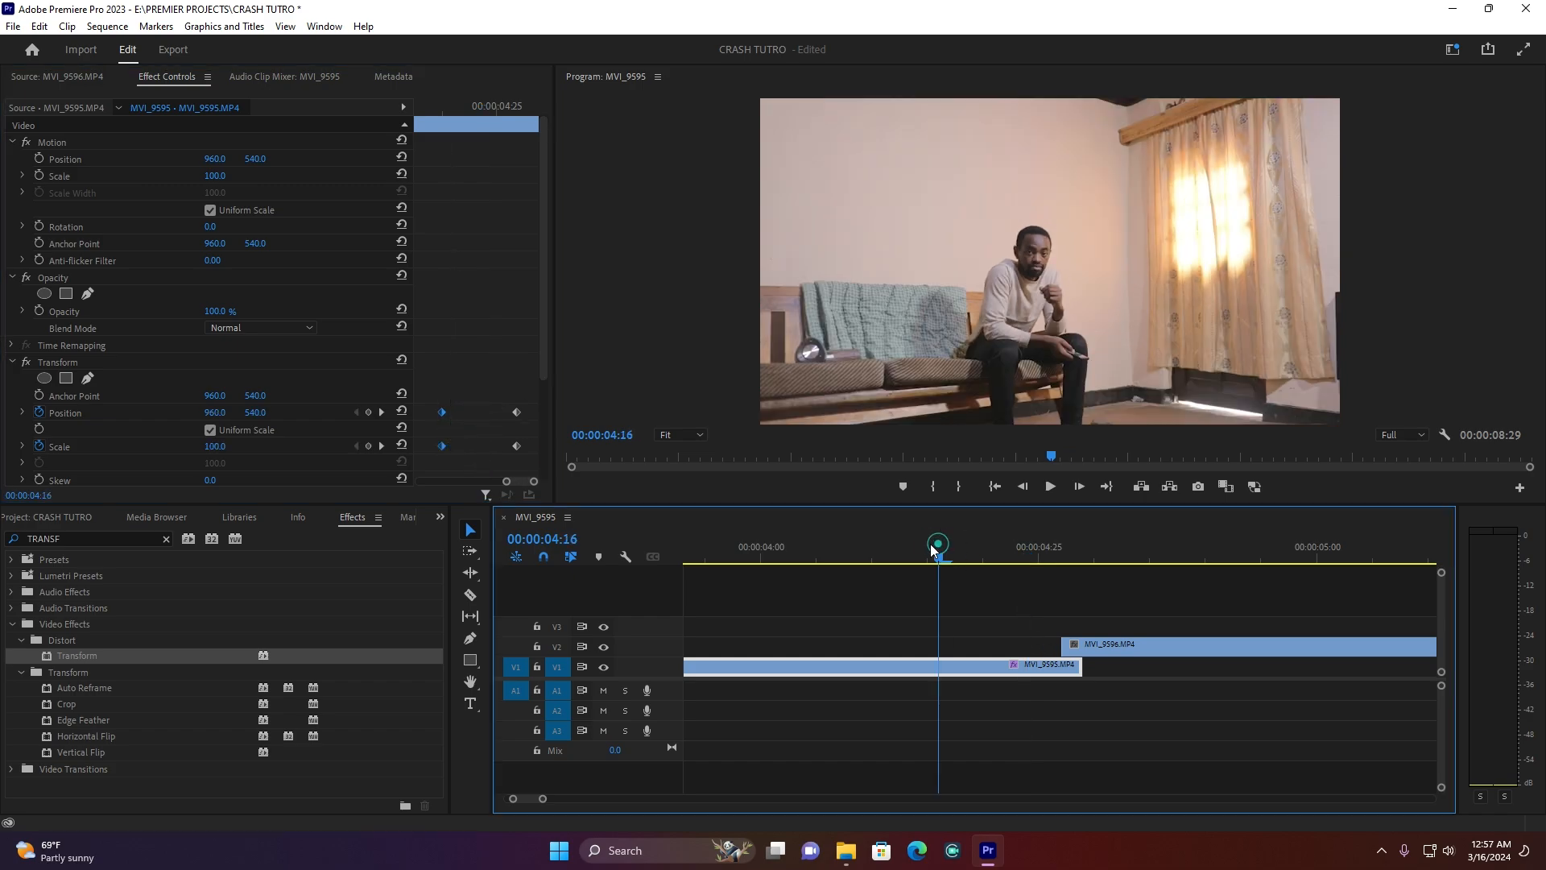
pyautogui.press('space')
pyautogui.press('space')
pyautogui.click(848, 553)
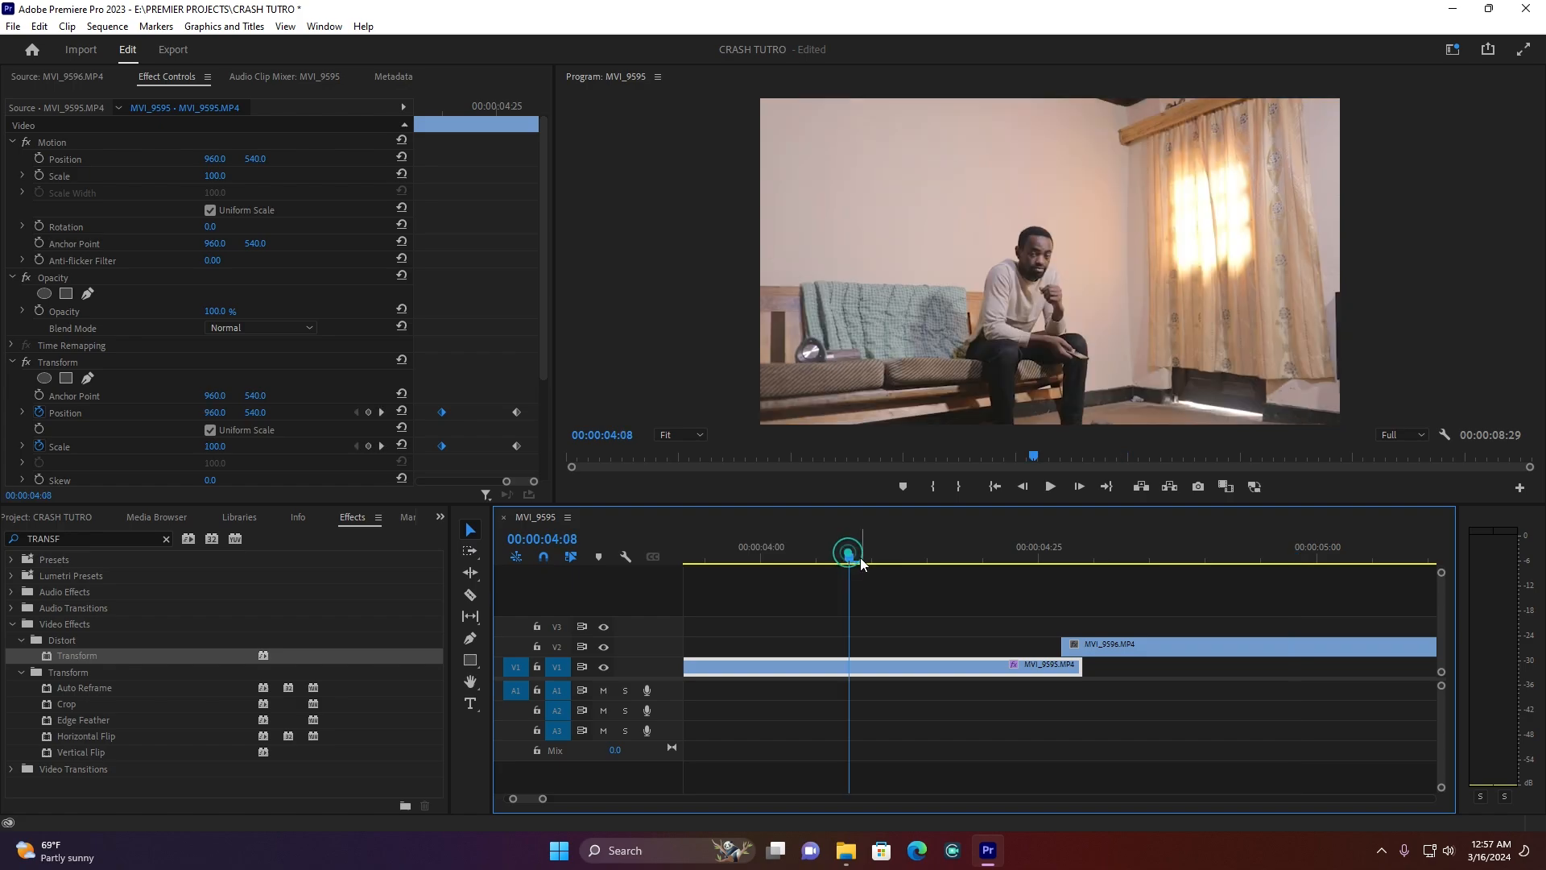
# Step: Play the zoom twice more from just before its first keyframes to judge the movement without motion blur
pyautogui.press('space')
pyautogui.press('space')
pyautogui.click(870, 555)
pyautogui.press('space')
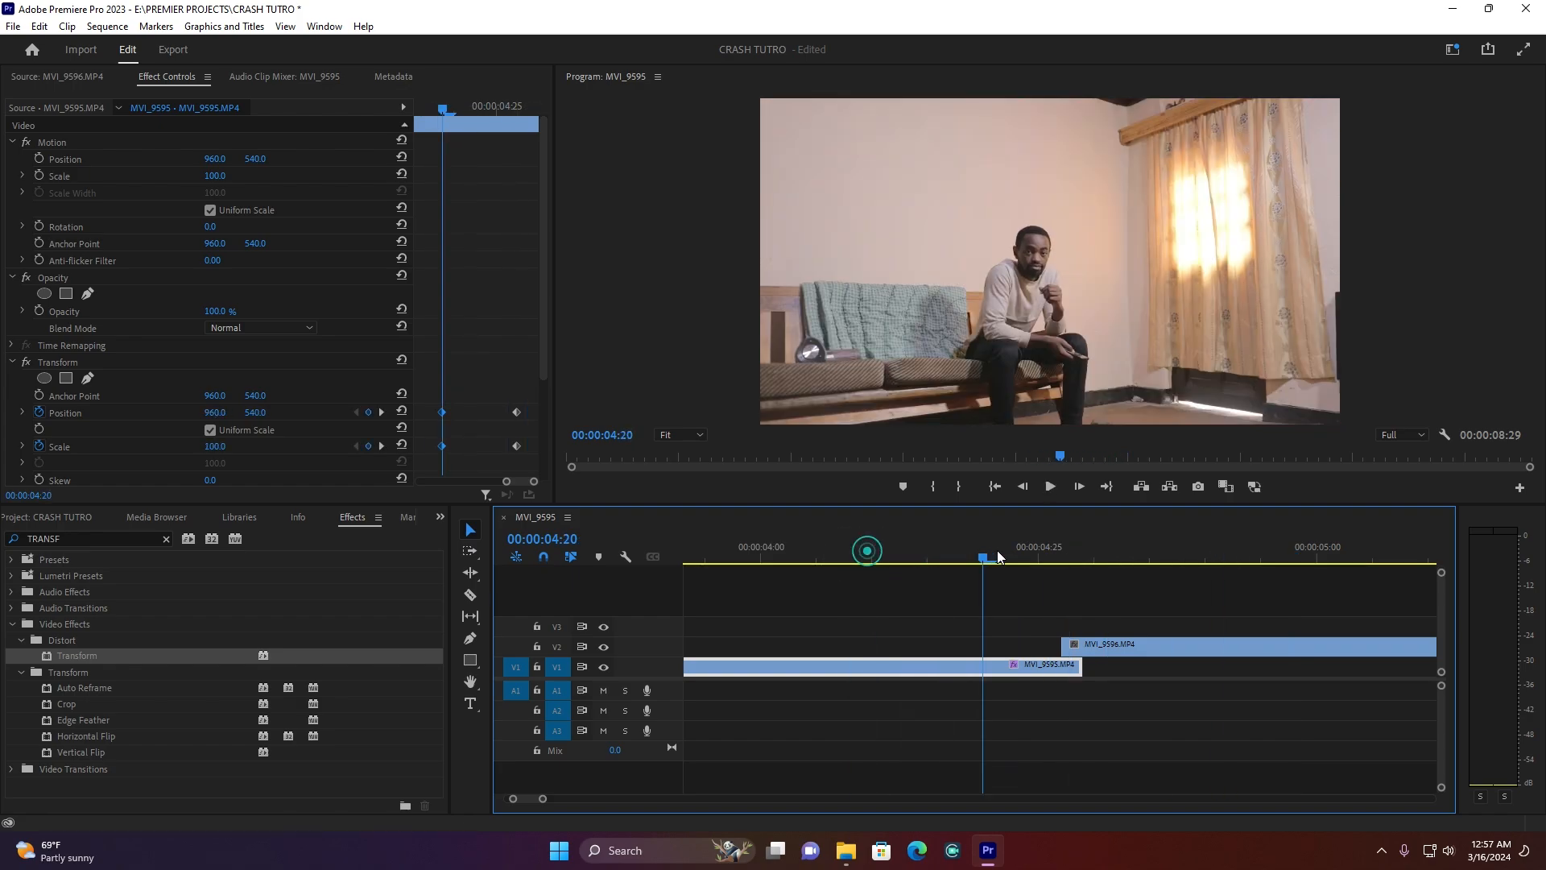
pyautogui.press('space')
# Step: Turn off the composition's shutter angle in the Transform effect of MVI_9595.MP4 and set its Shutter Angle to 180
pyautogui.moveTo(541, 315); pyautogui.dragTo(549, 428)
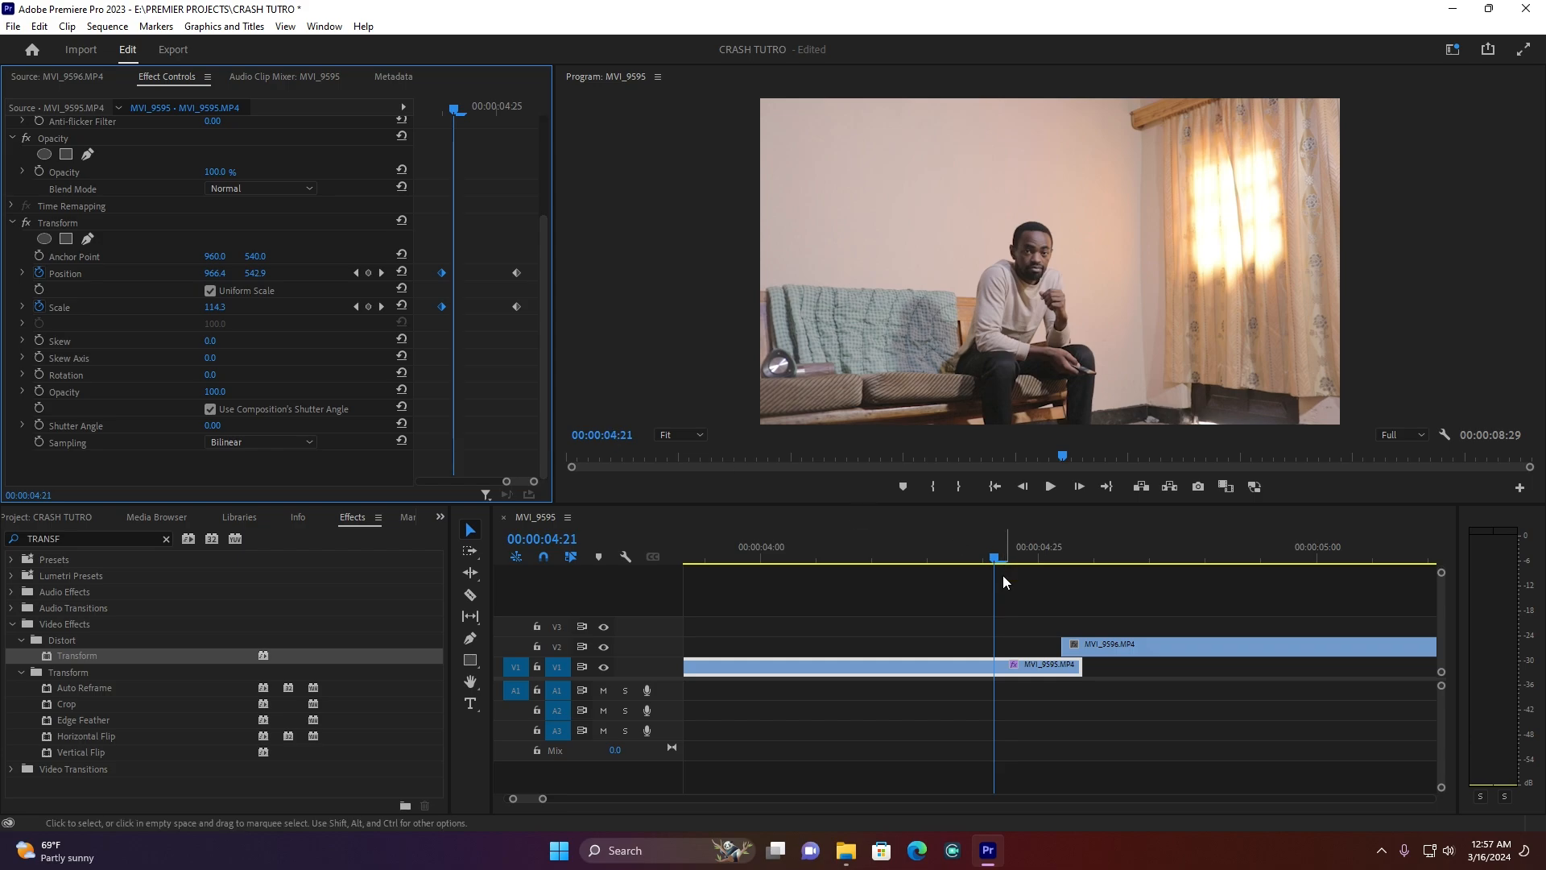
pyautogui.click(209, 409)
pyautogui.click(224, 421)
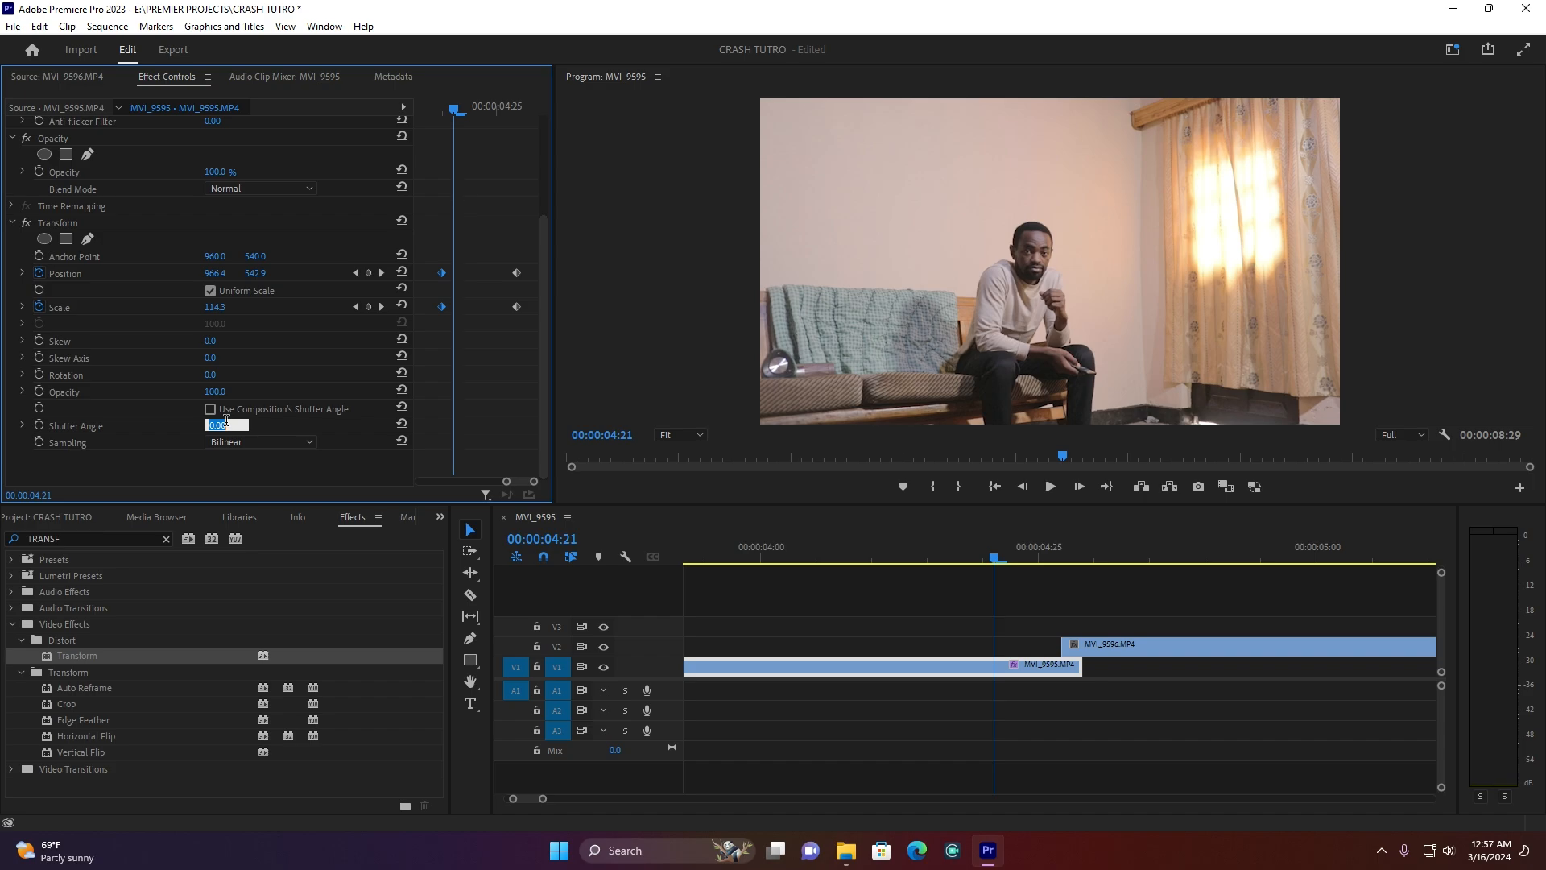
pyautogui.write('180')
pyautogui.click(277, 370)
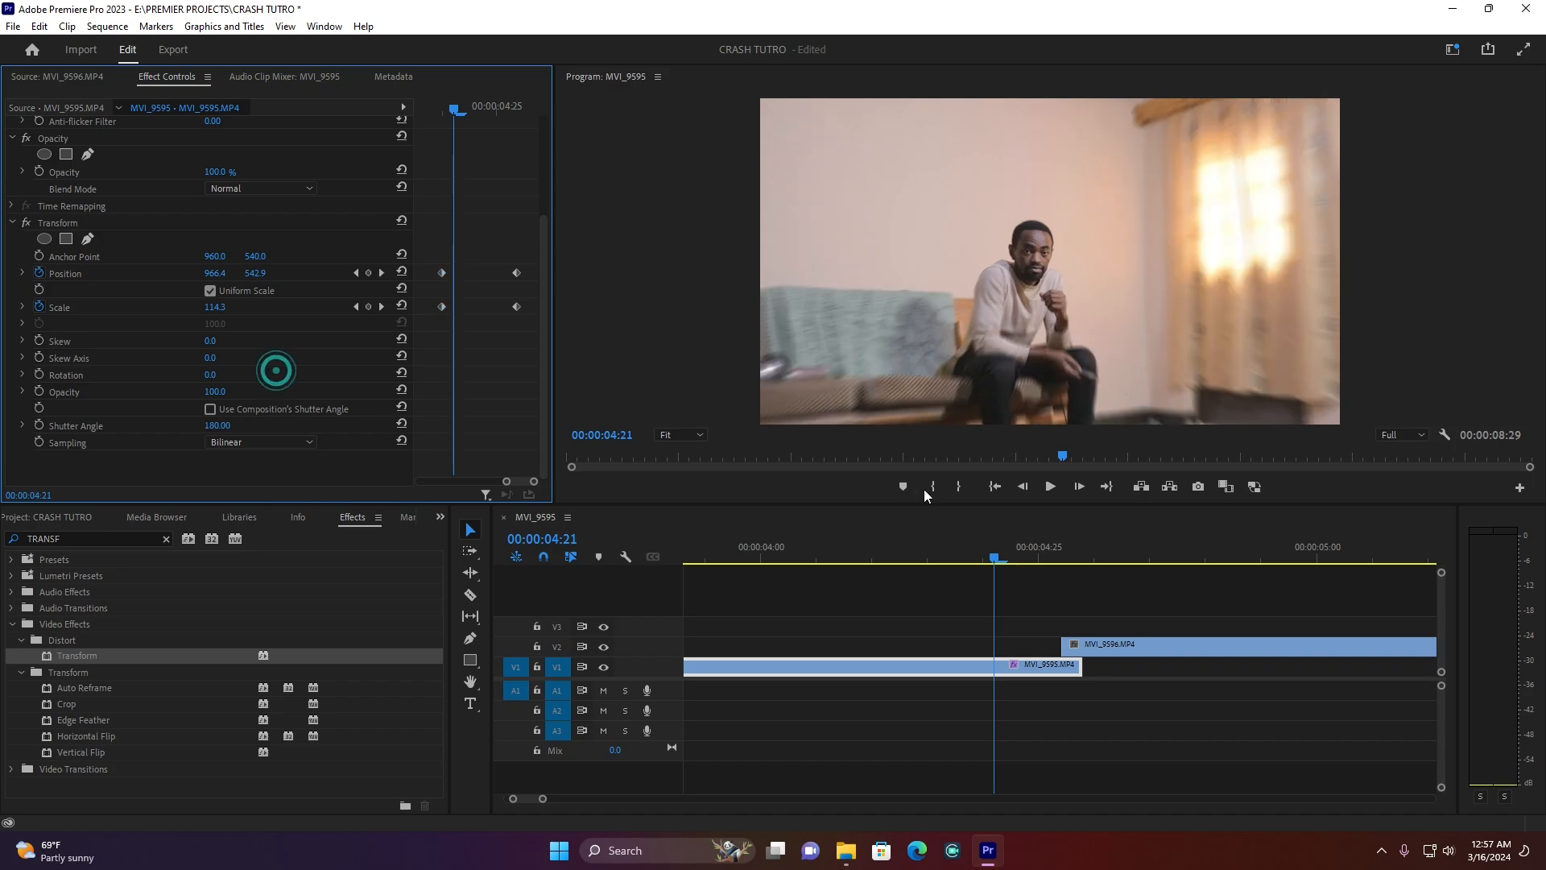
# Step: Inspect the motion blur on frames within the zoom and raise the Transform Shutter Angle to 213
pyautogui.click(1006, 558)
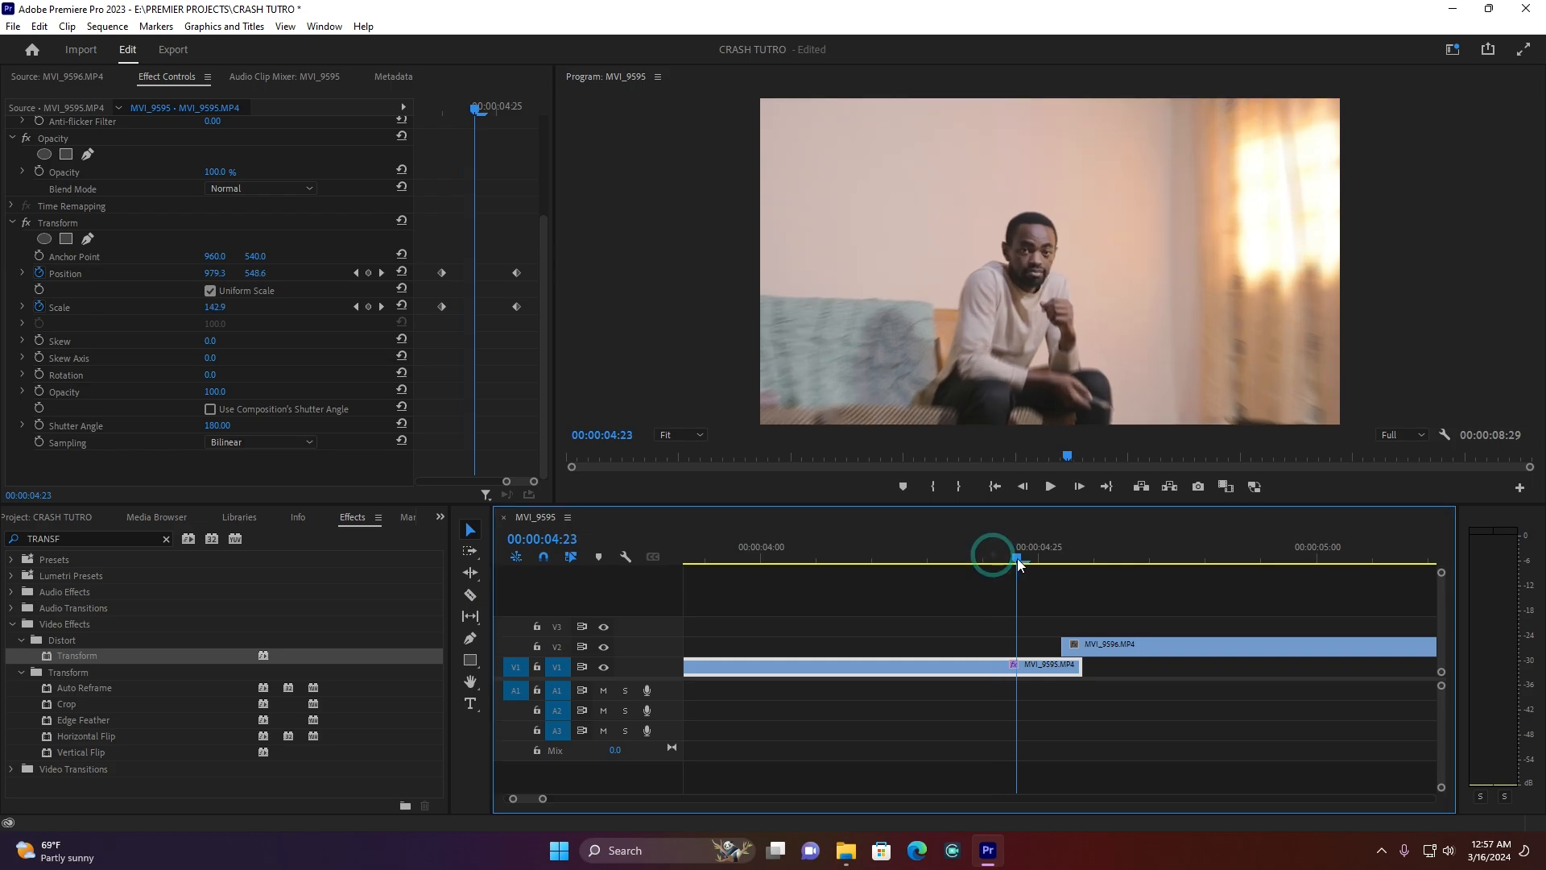
pyautogui.moveTo(1000, 561); pyautogui.dragTo(997, 560)
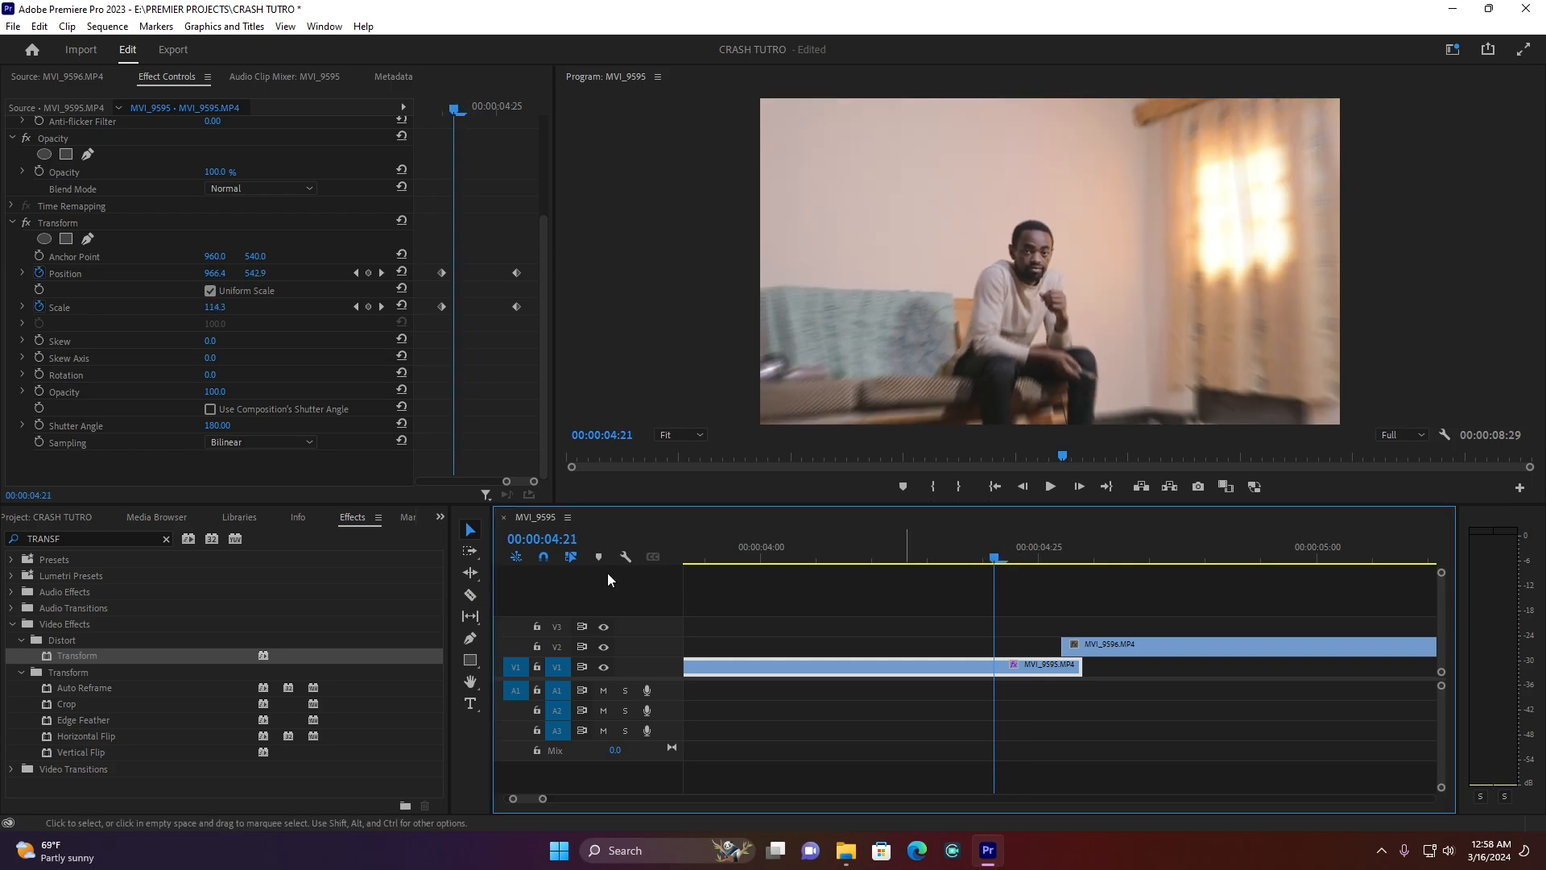
pyautogui.click(218, 430)
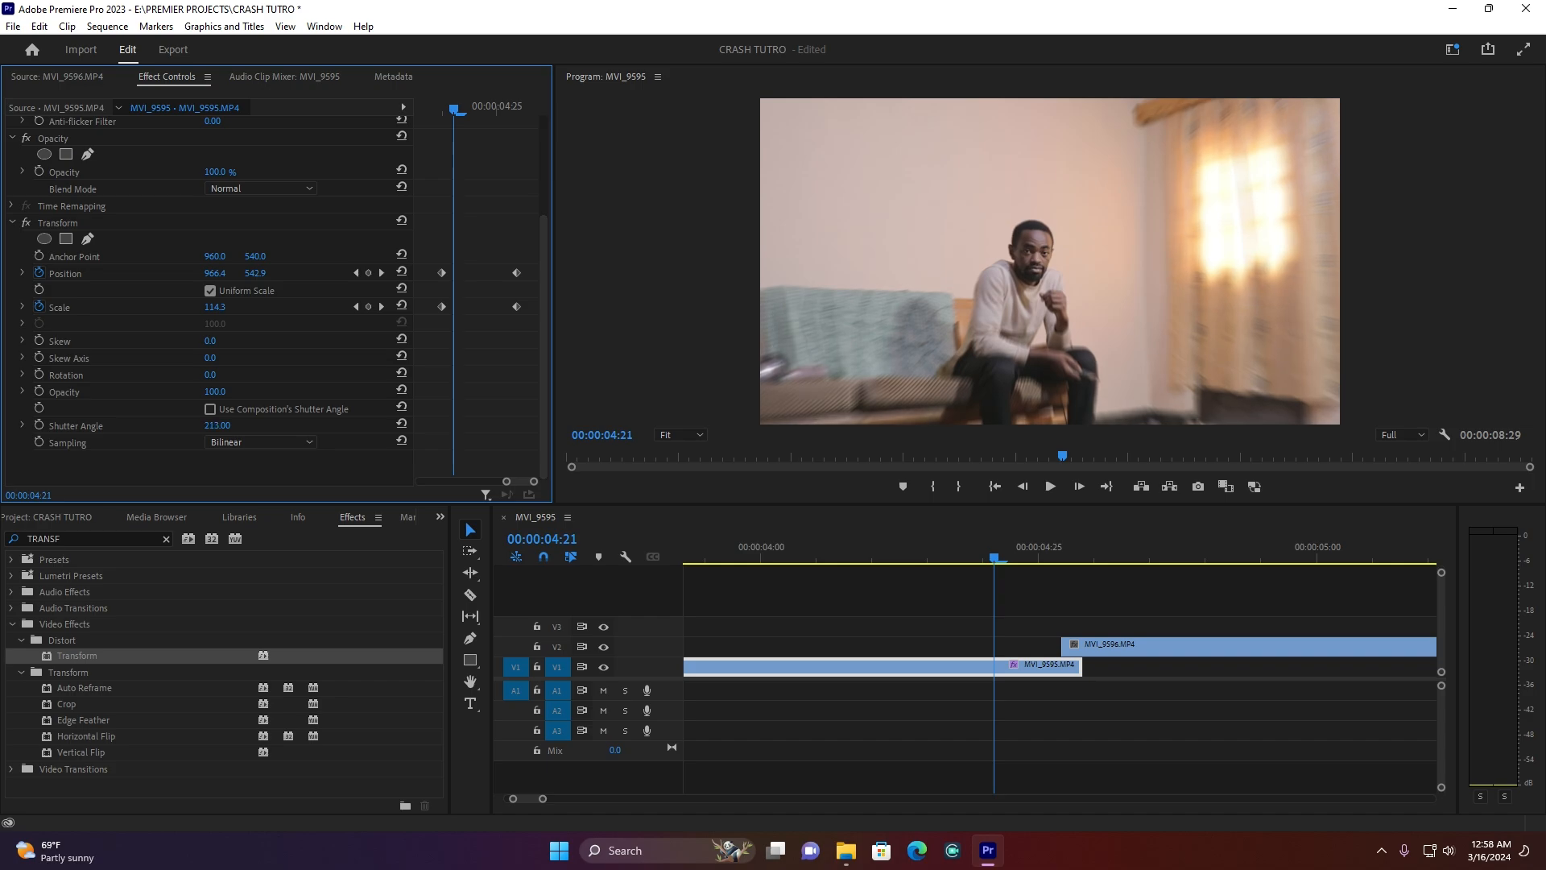
# Step: Play the motion-blurred zoom across the cut, including once with the whole sequence in view
pyautogui.click(885, 548)
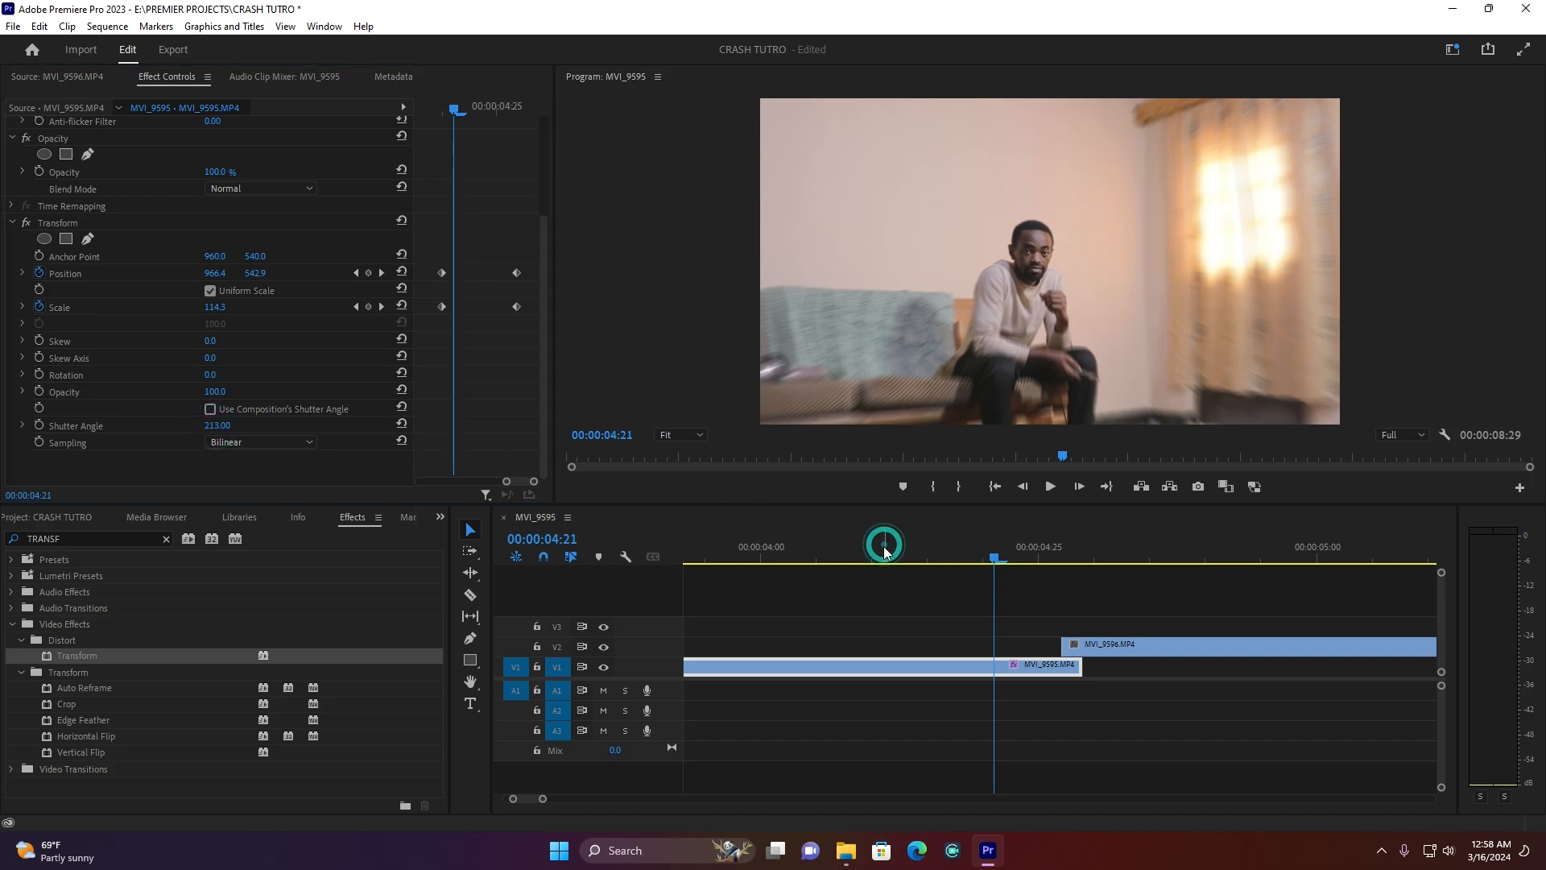
pyautogui.press('space')
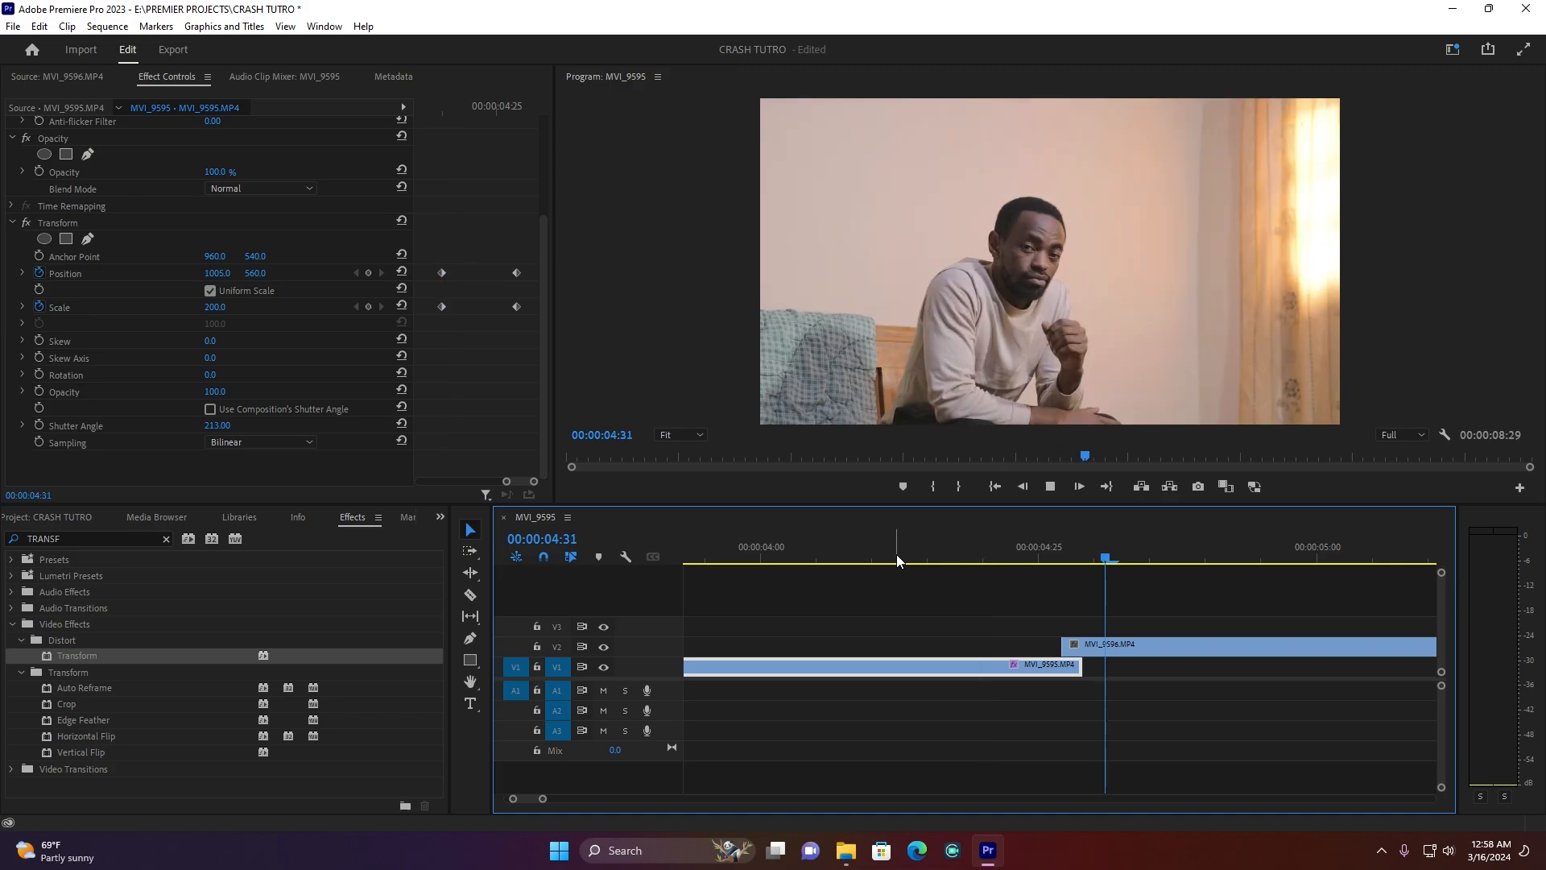
pyautogui.press('space')
pyautogui.moveTo(544, 798); pyautogui.dragTo(625, 799)
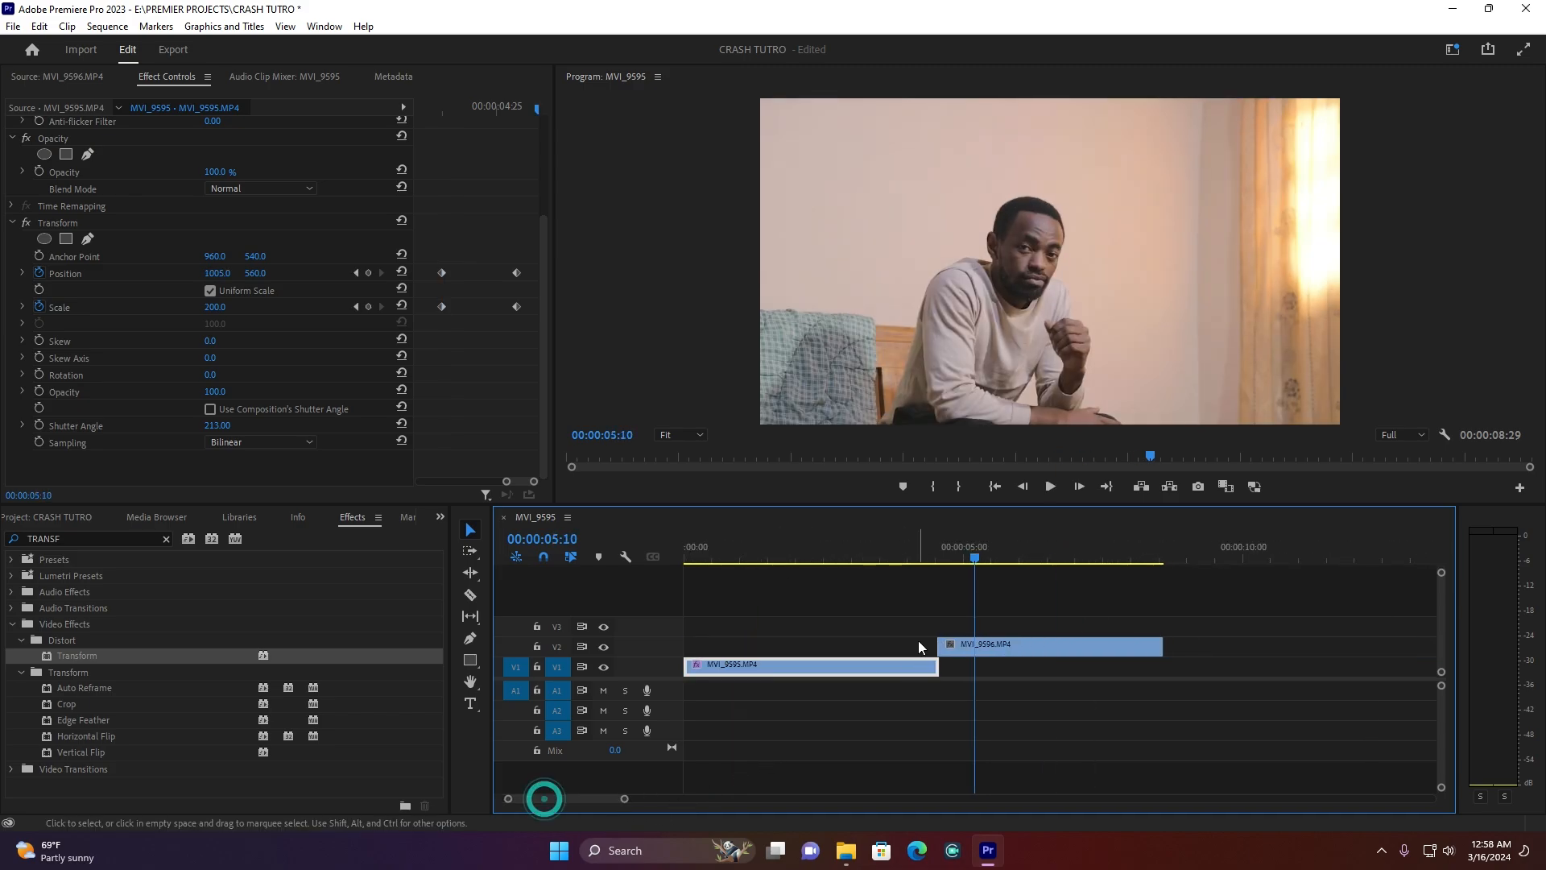
pyautogui.click(883, 553)
pyautogui.press('space')
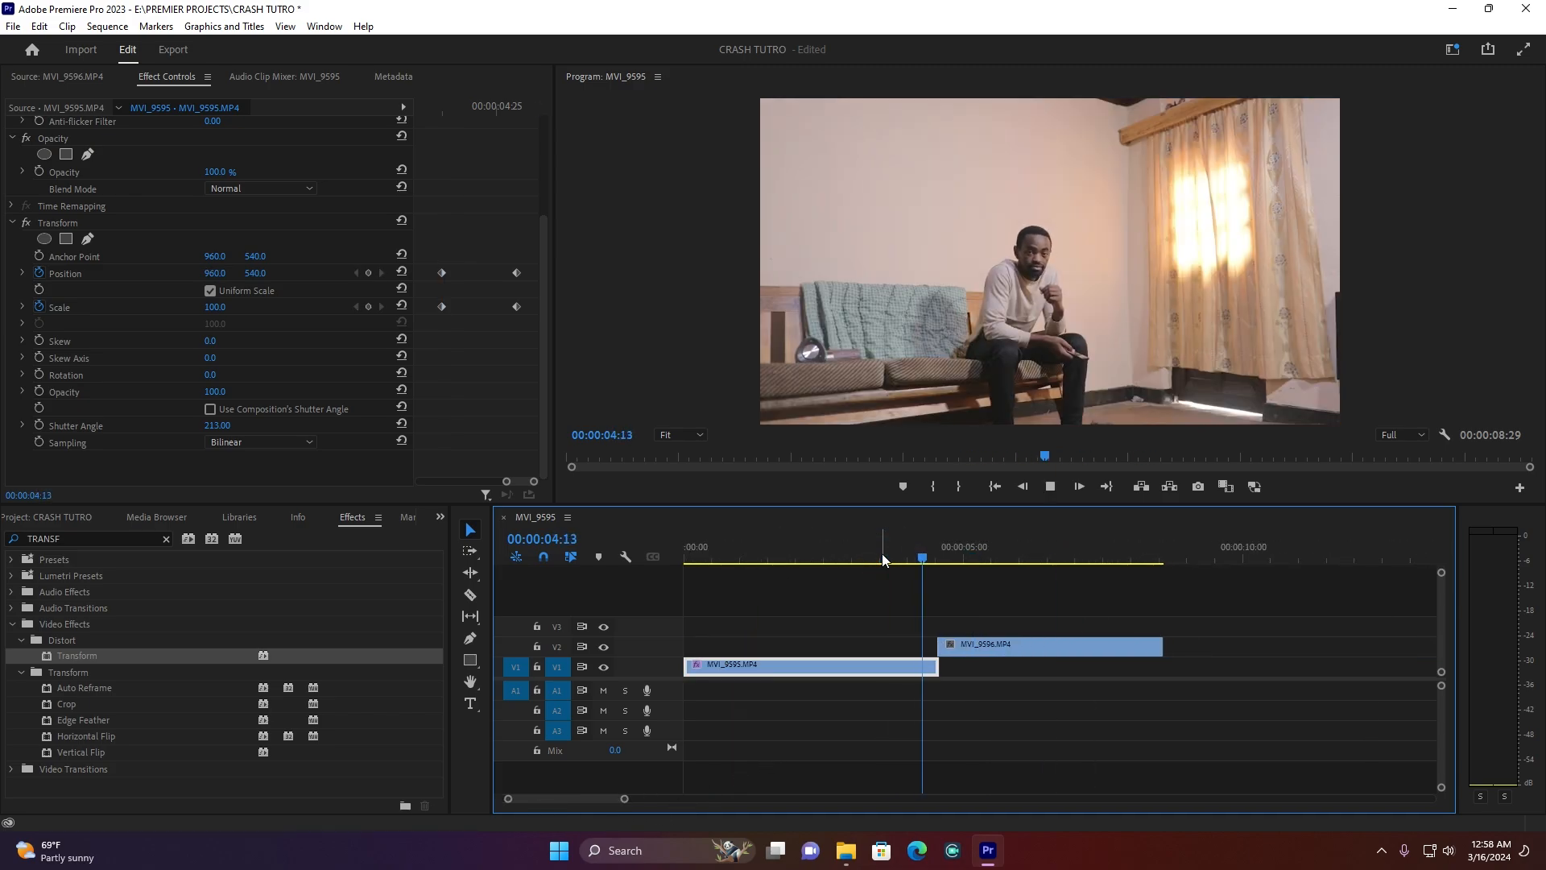
# Step: Split the MVI_9596.MP4 clip on V2 at 00:00:04:31, four frames after its start, and select the short first piece
pyautogui.click(915, 554)
pyautogui.moveTo(926, 554)
pyautogui.mouseDown()
pyautogui.moveTo(944, 552)
pyautogui.moveTo(897, 555)
pyautogui.moveTo(936, 551)
pyautogui.mouseUp()
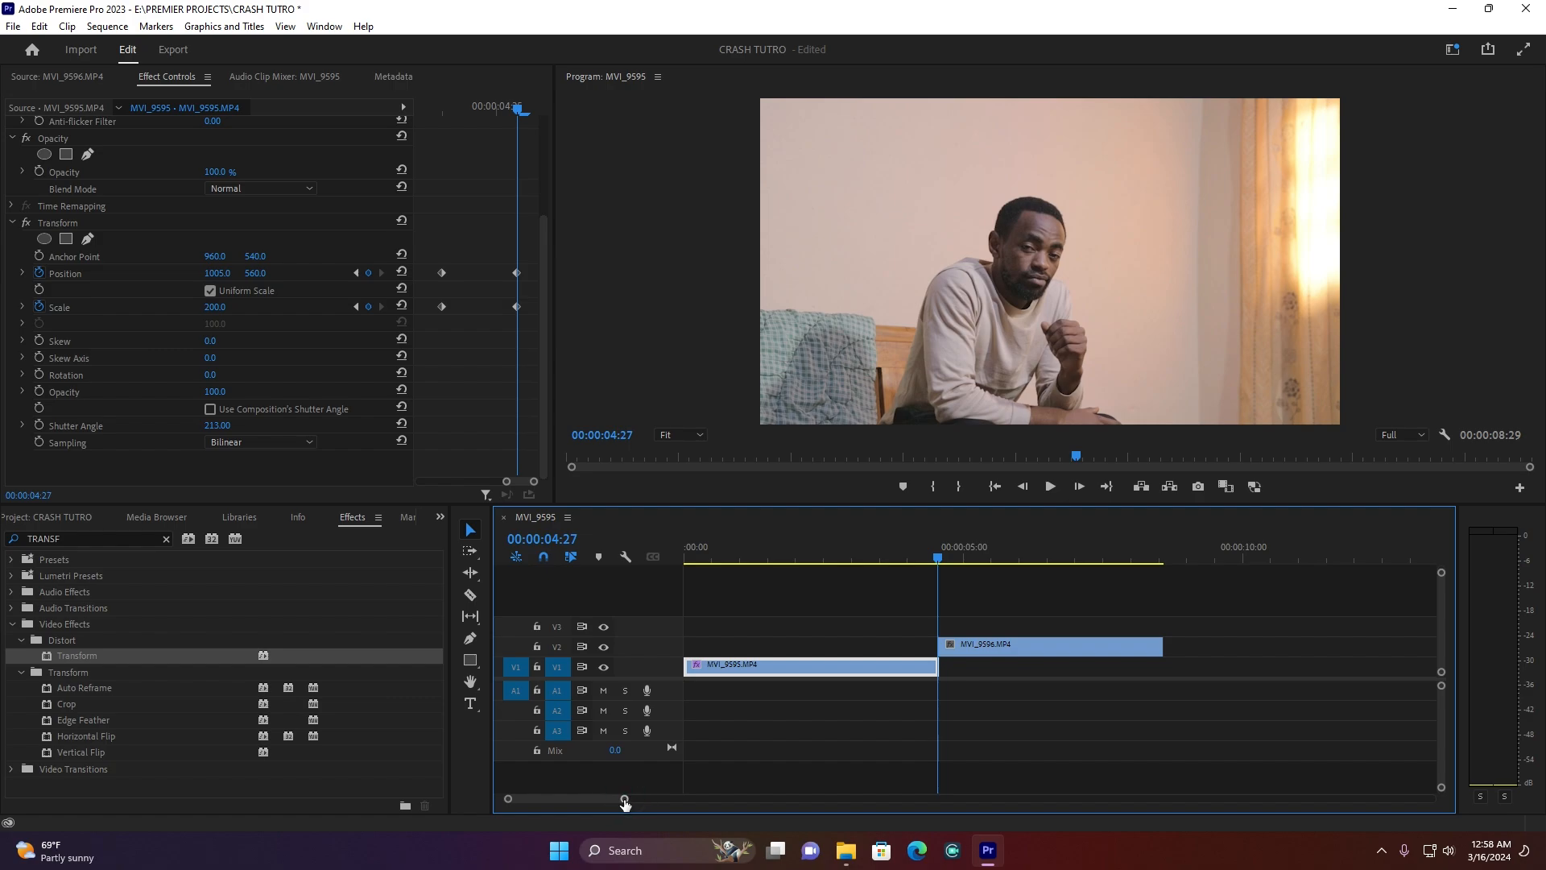
pyautogui.moveTo(625, 799); pyautogui.dragTo(600, 801)
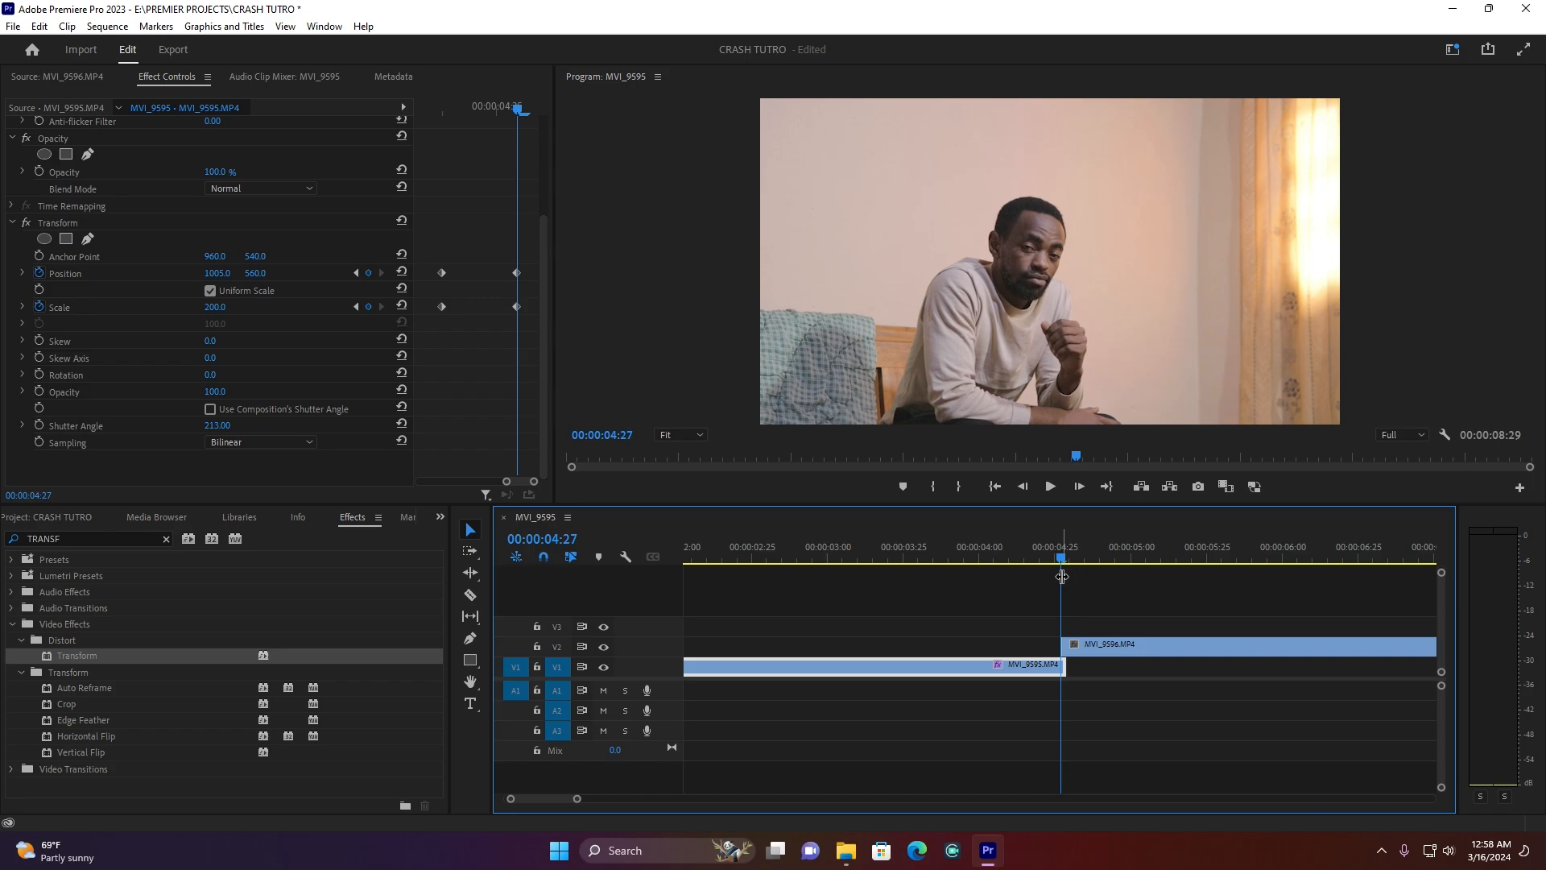
pyautogui.press('Right')
pyautogui.press('Right')
pyautogui.press('Right')
pyautogui.press('Right')
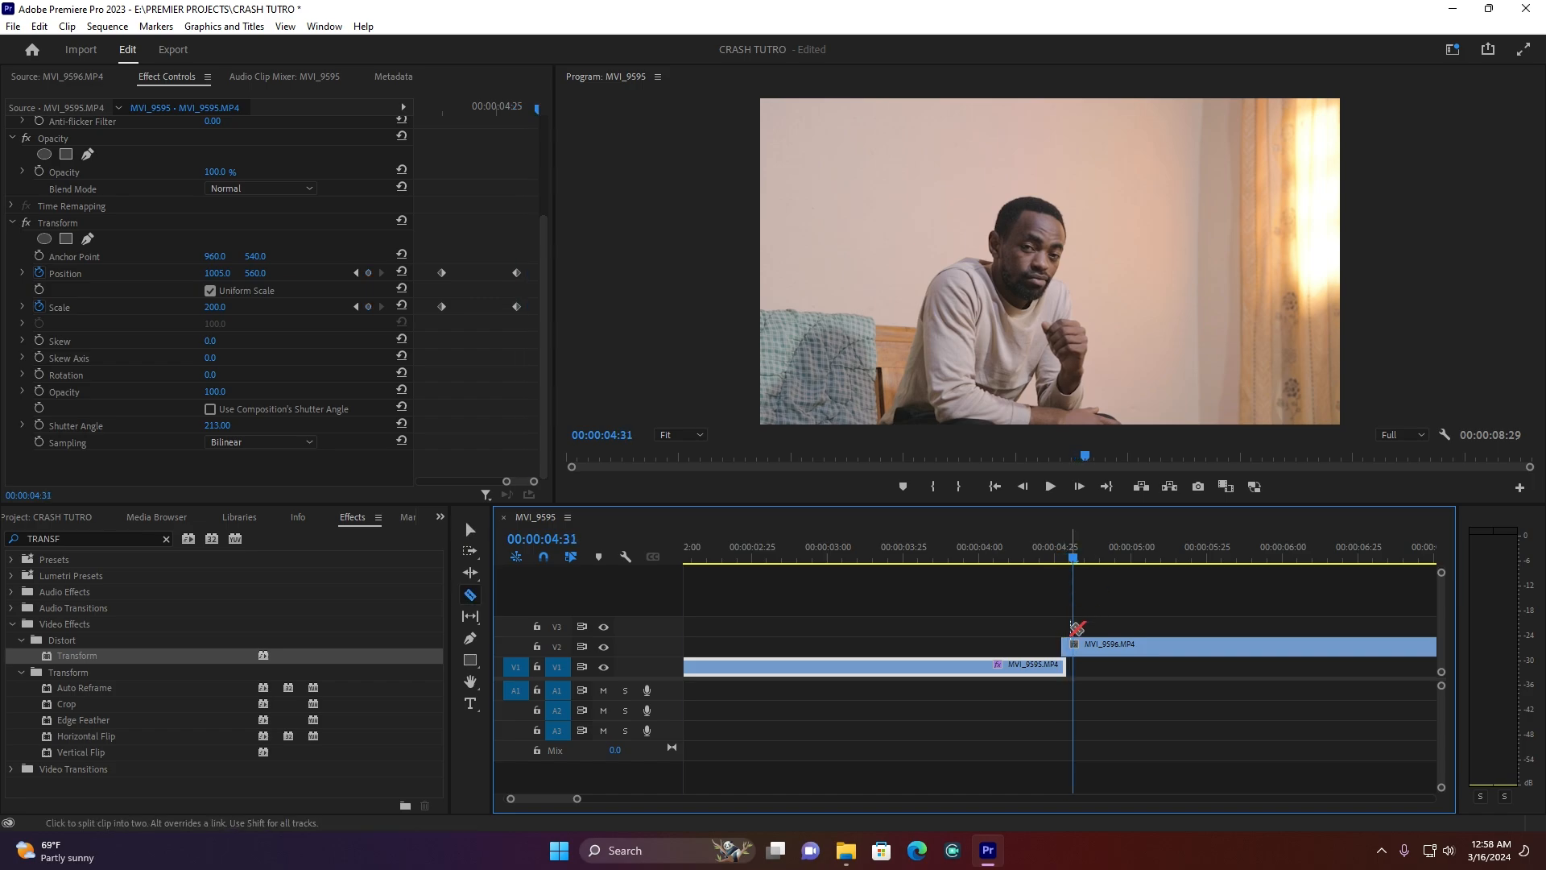
pyautogui.click(1069, 652)
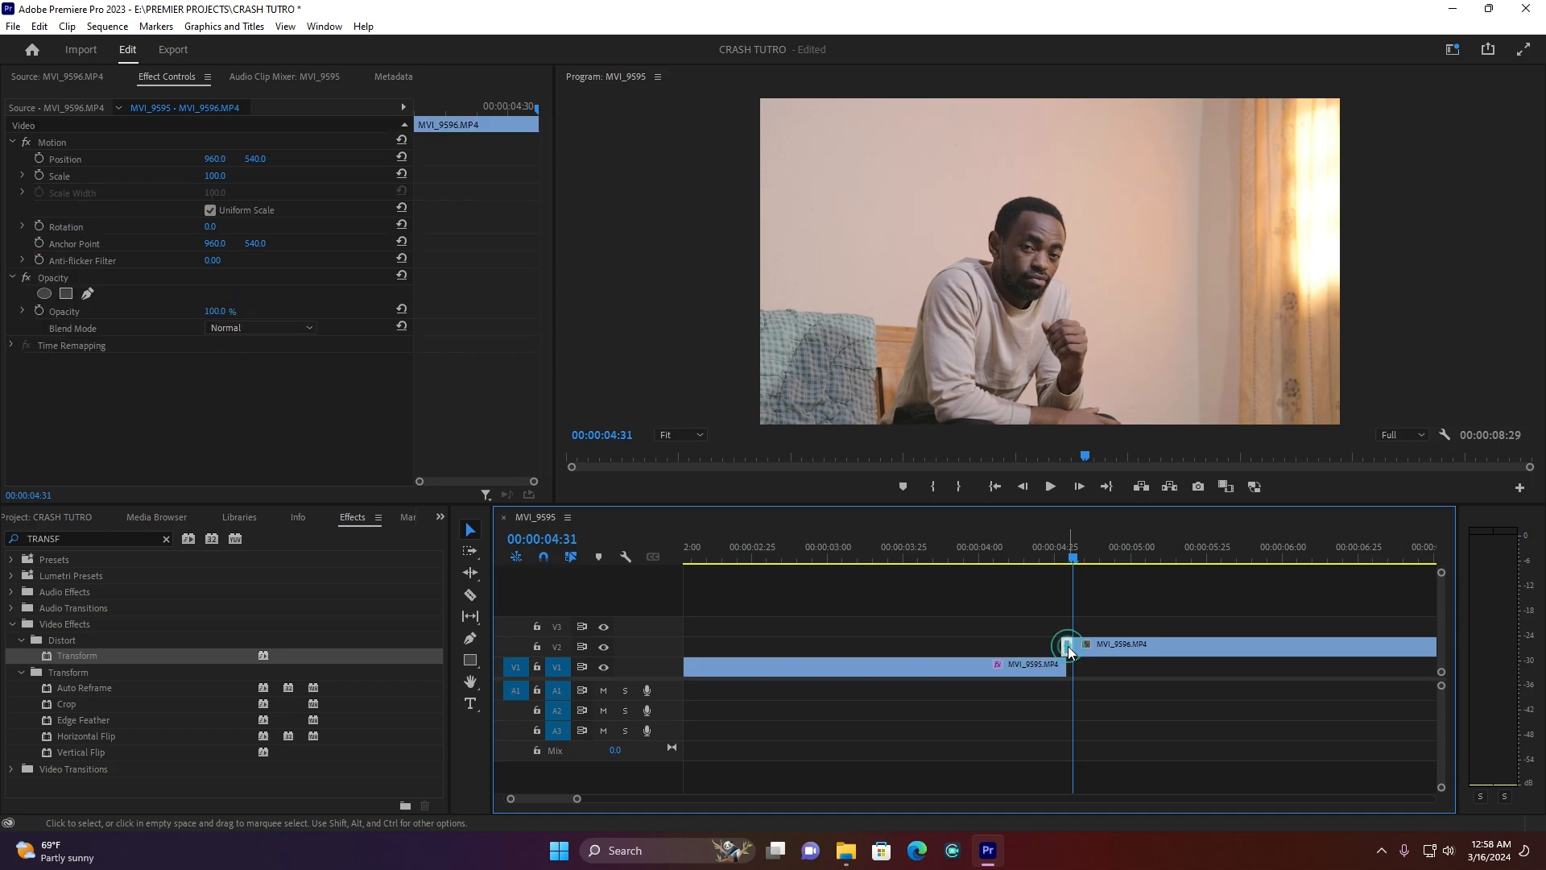
# Step: Apply the Shake - Left L preset from 50 Transitions, Shake, 01 to the short first piece of MVI_9596.MP4
pyautogui.click(167, 538)
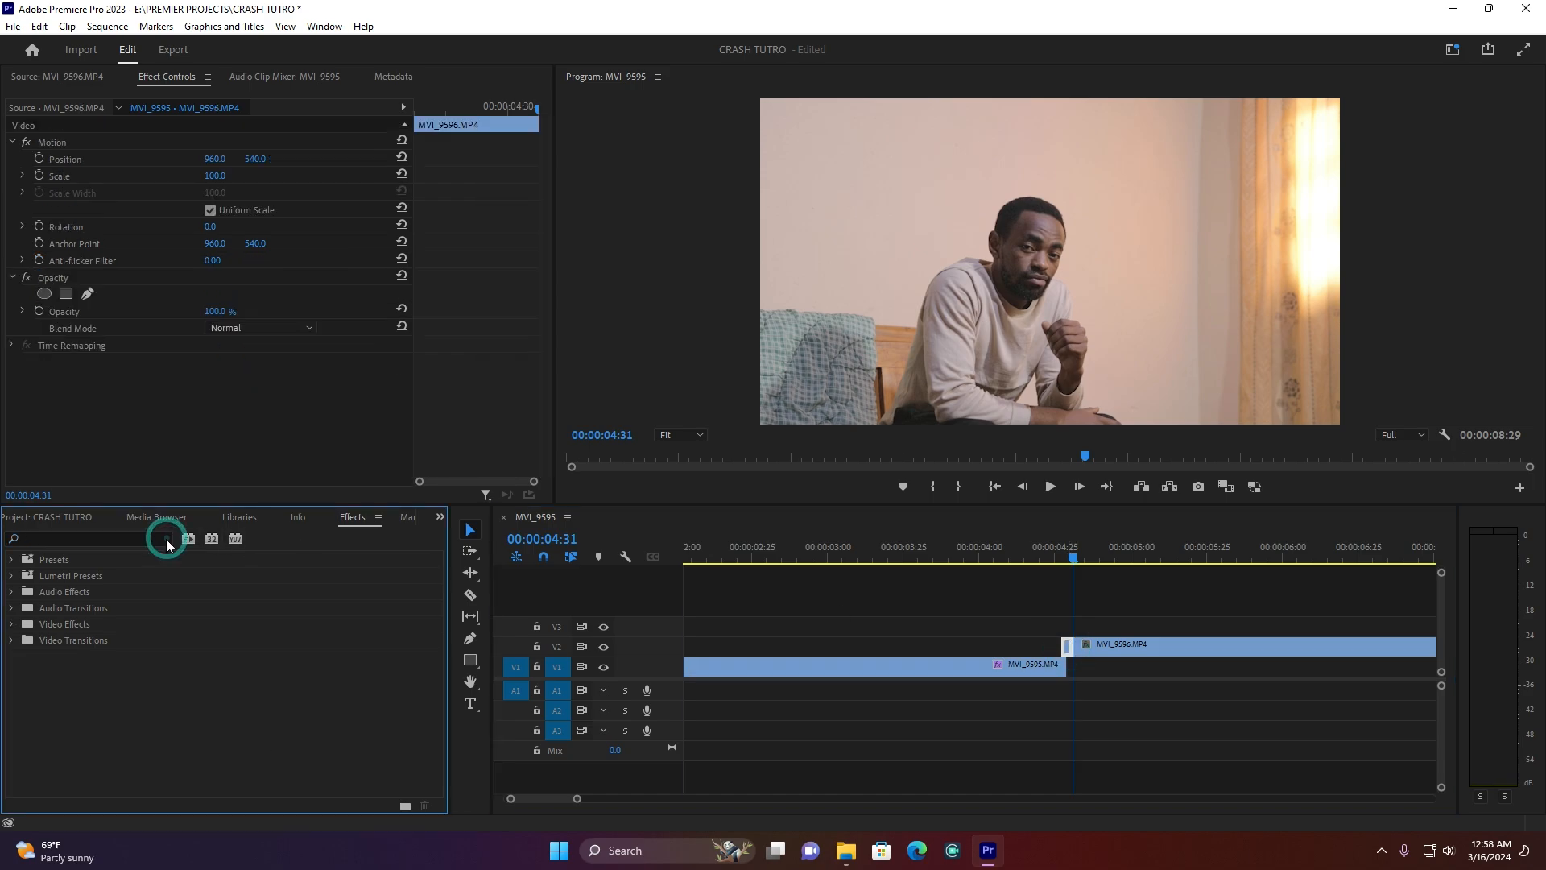
pyautogui.click(13, 565)
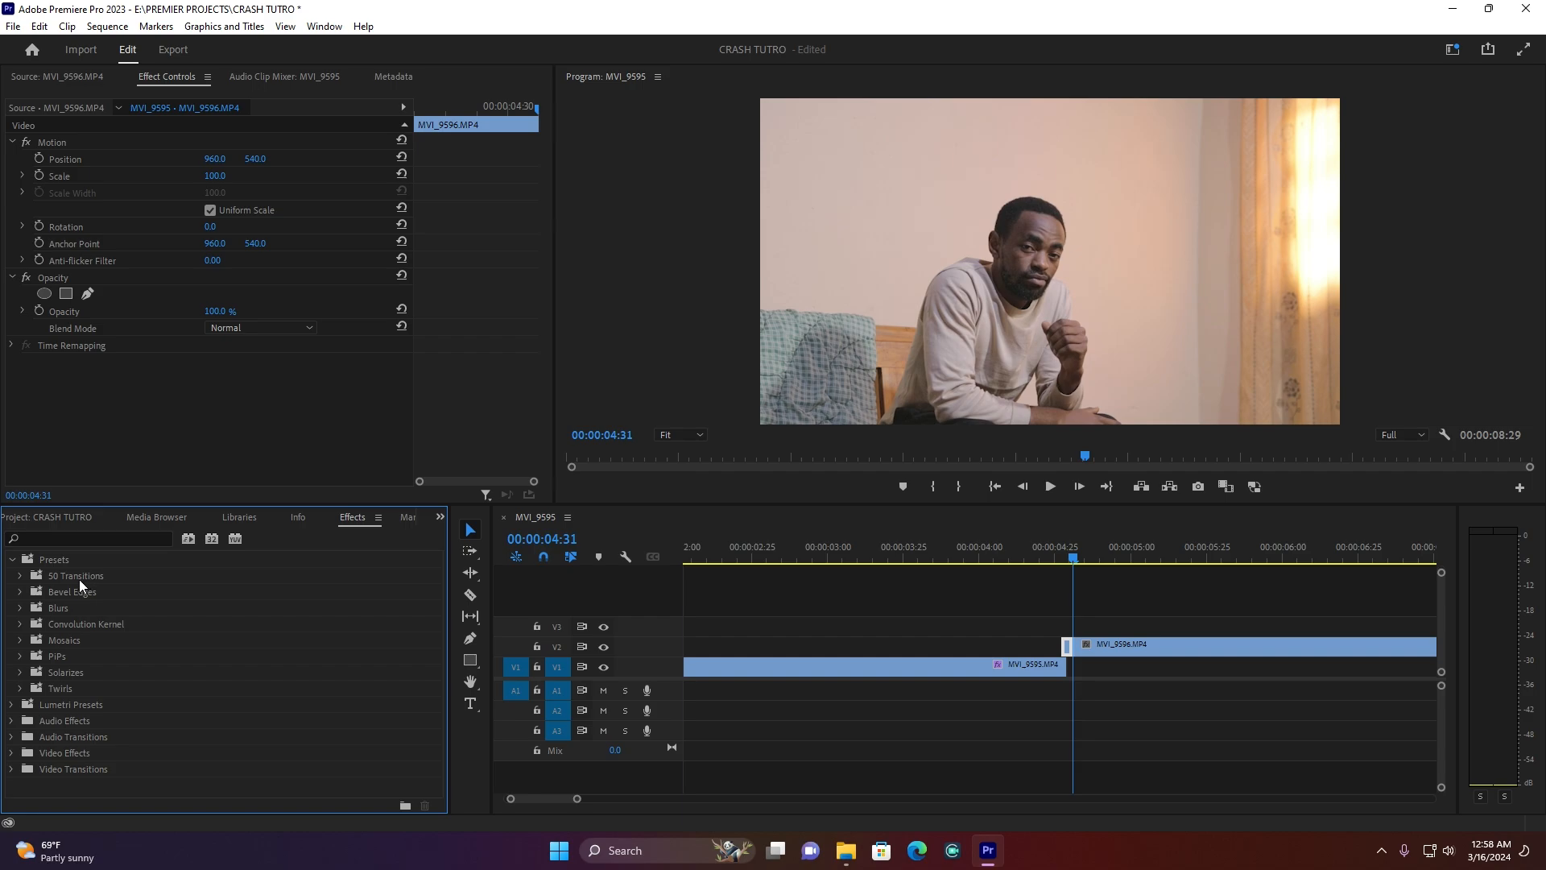
pyautogui.click(21, 576)
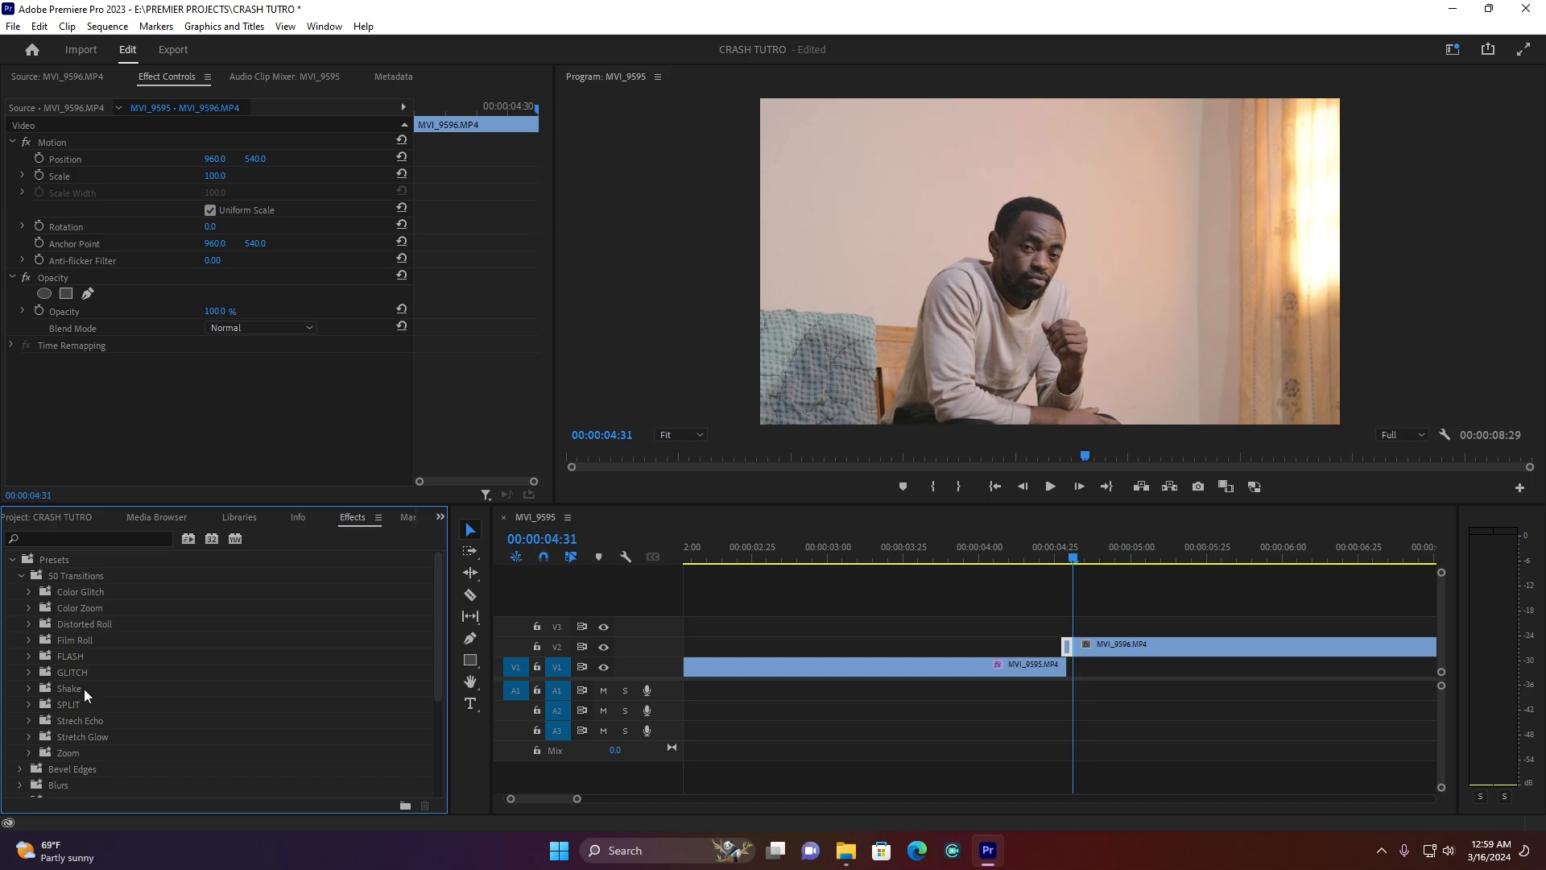
pyautogui.click(28, 689)
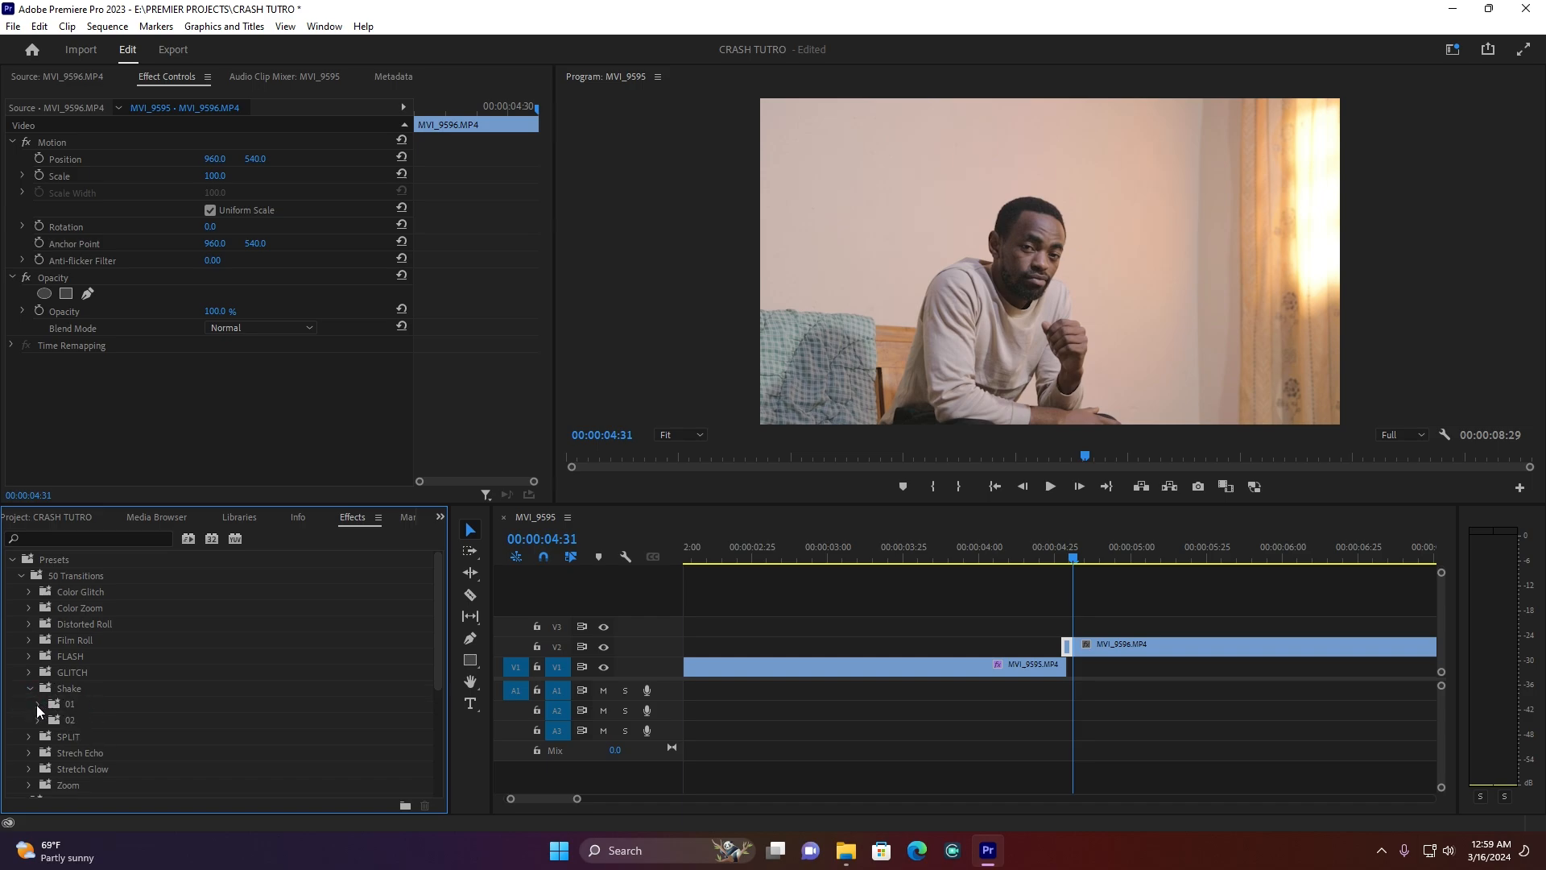
pyautogui.click(36, 704)
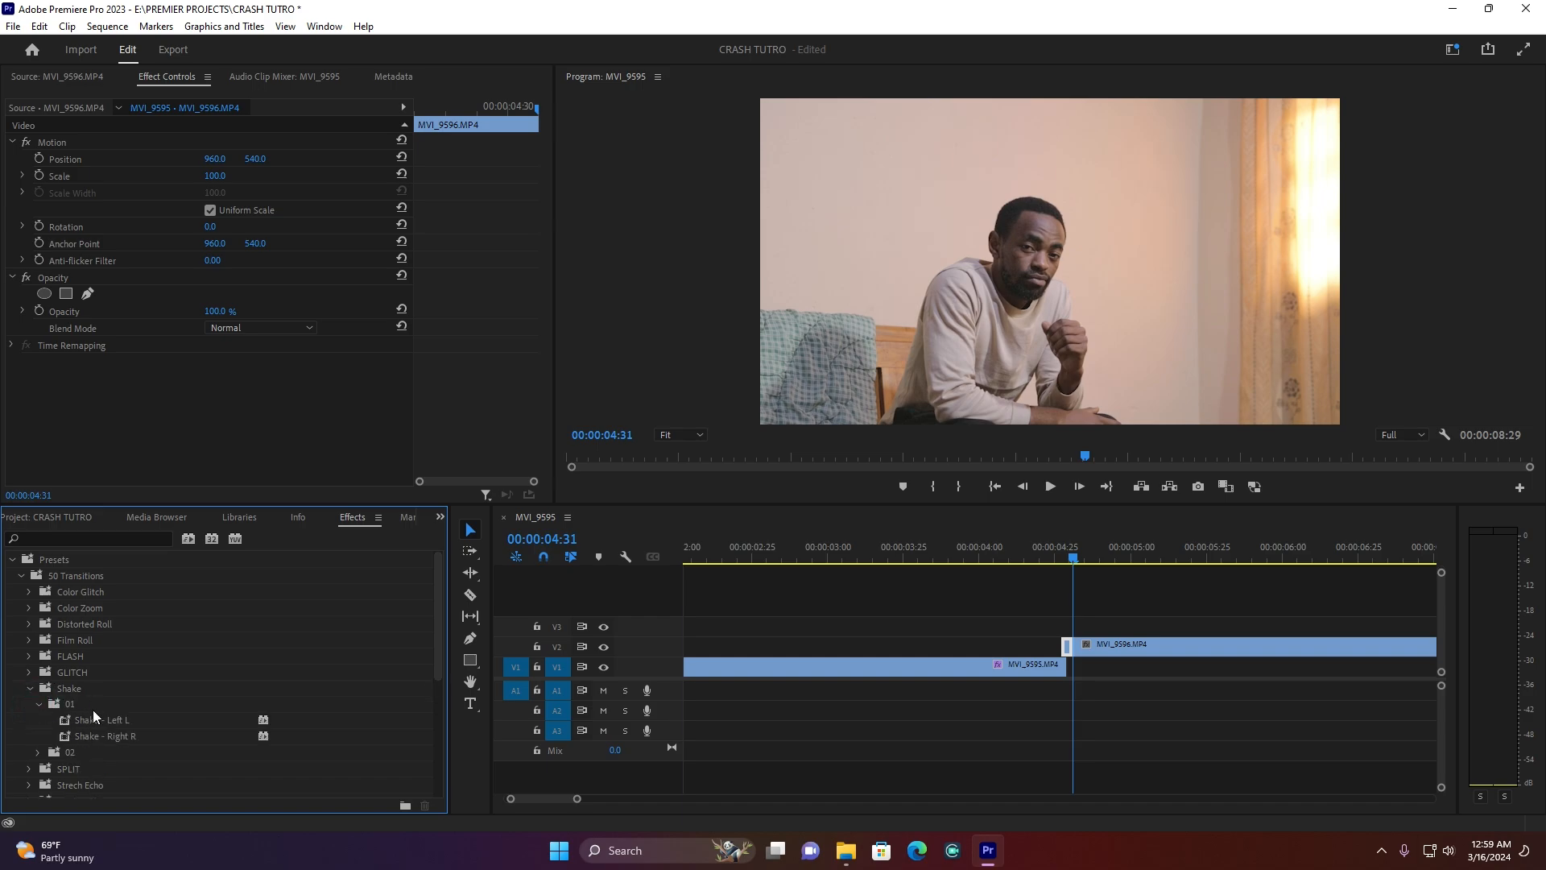
pyautogui.scroll(-1, 109, 719)
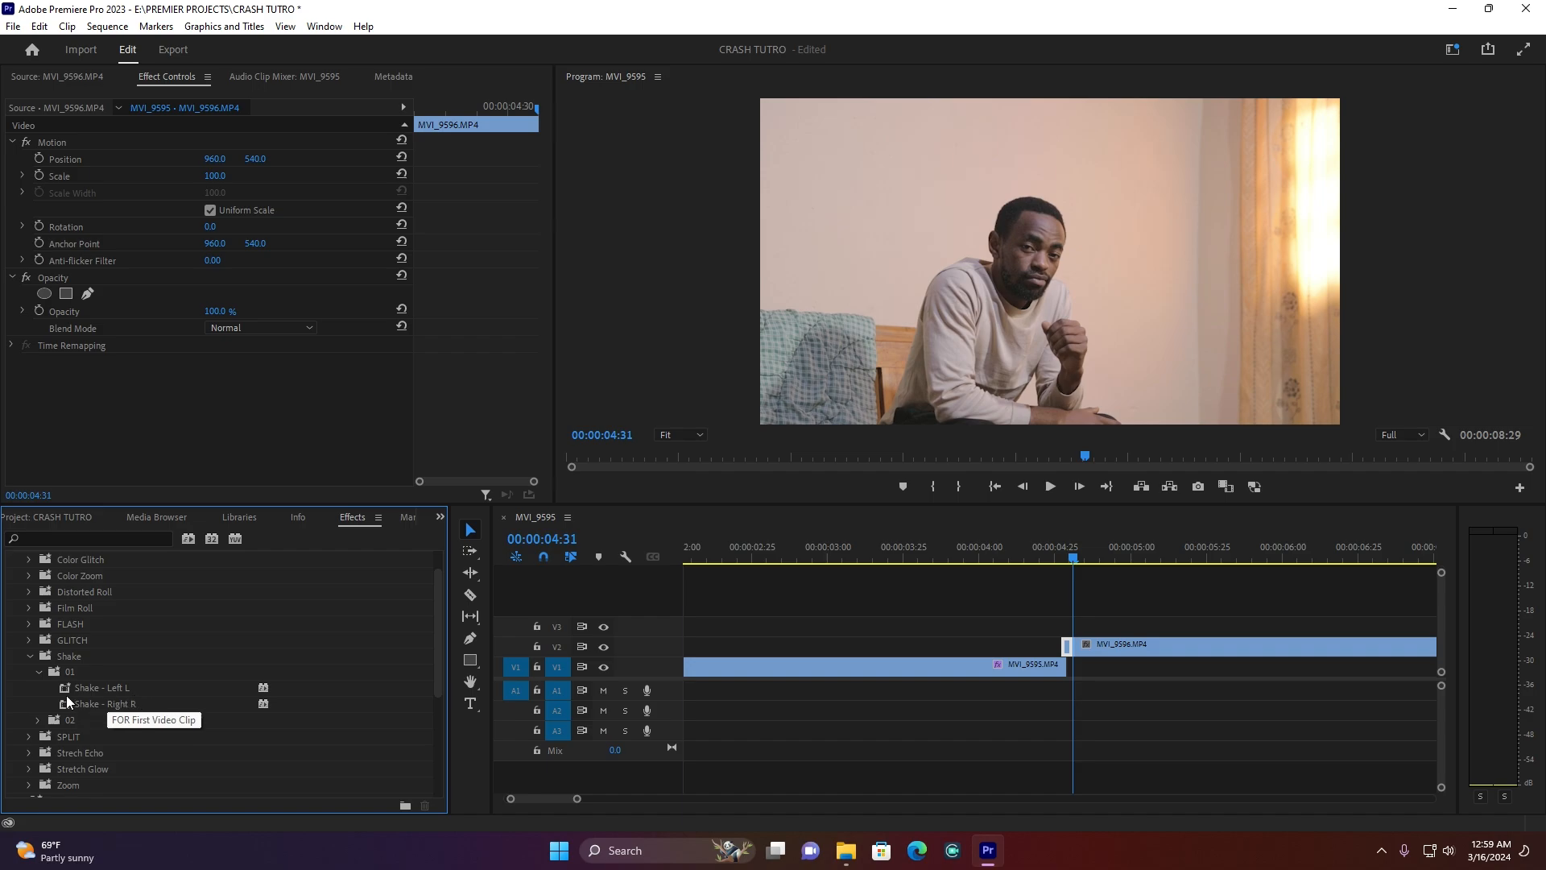
pyautogui.moveTo(66, 689); pyautogui.dragTo(1067, 650)
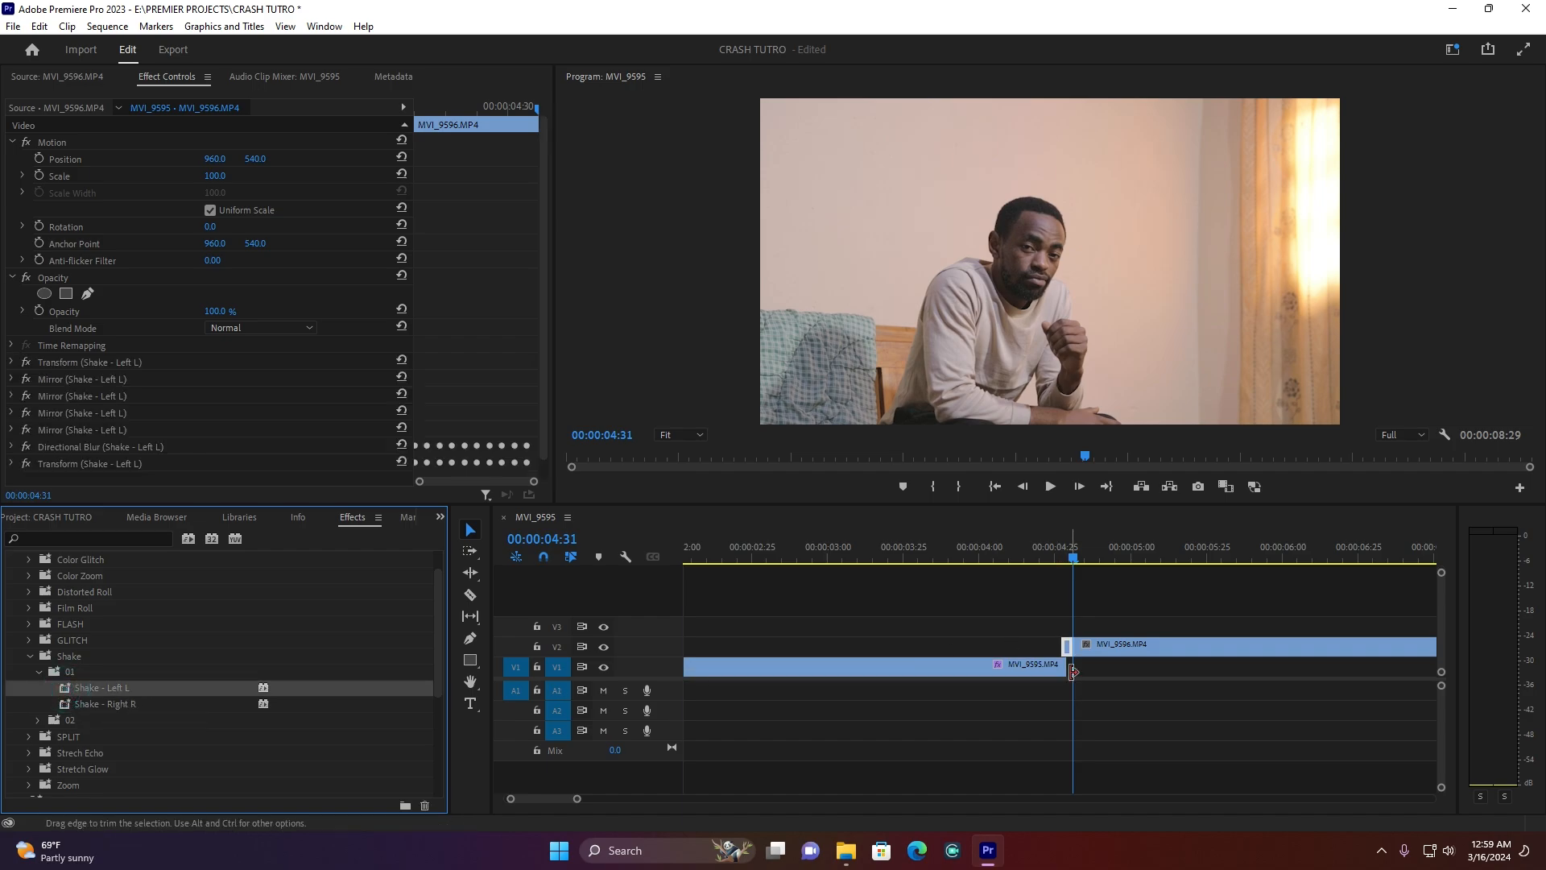
# Step: Play the crash zoom from just before its start to check the shake on the second shot
pyautogui.click(1018, 546)
pyautogui.moveTo(1018, 547)
pyautogui.mouseDown()
pyautogui.moveTo(1166, 547)
pyautogui.moveTo(1018, 548)
pyautogui.mouseUp()
pyautogui.press('space')
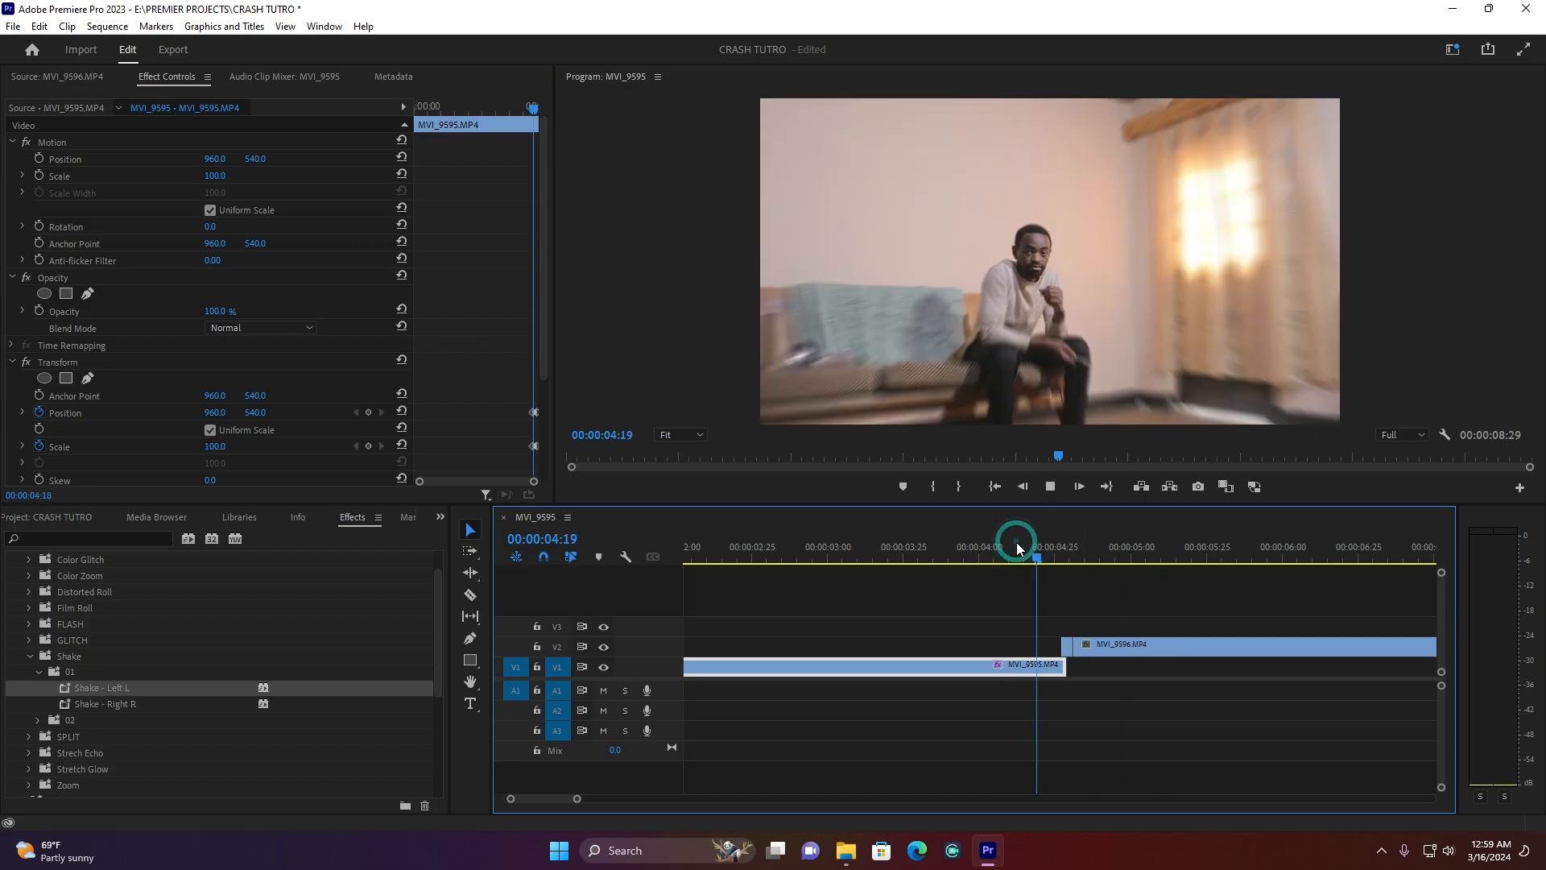
pyautogui.press('space')
pyautogui.click(1011, 556)
pyautogui.press('space')
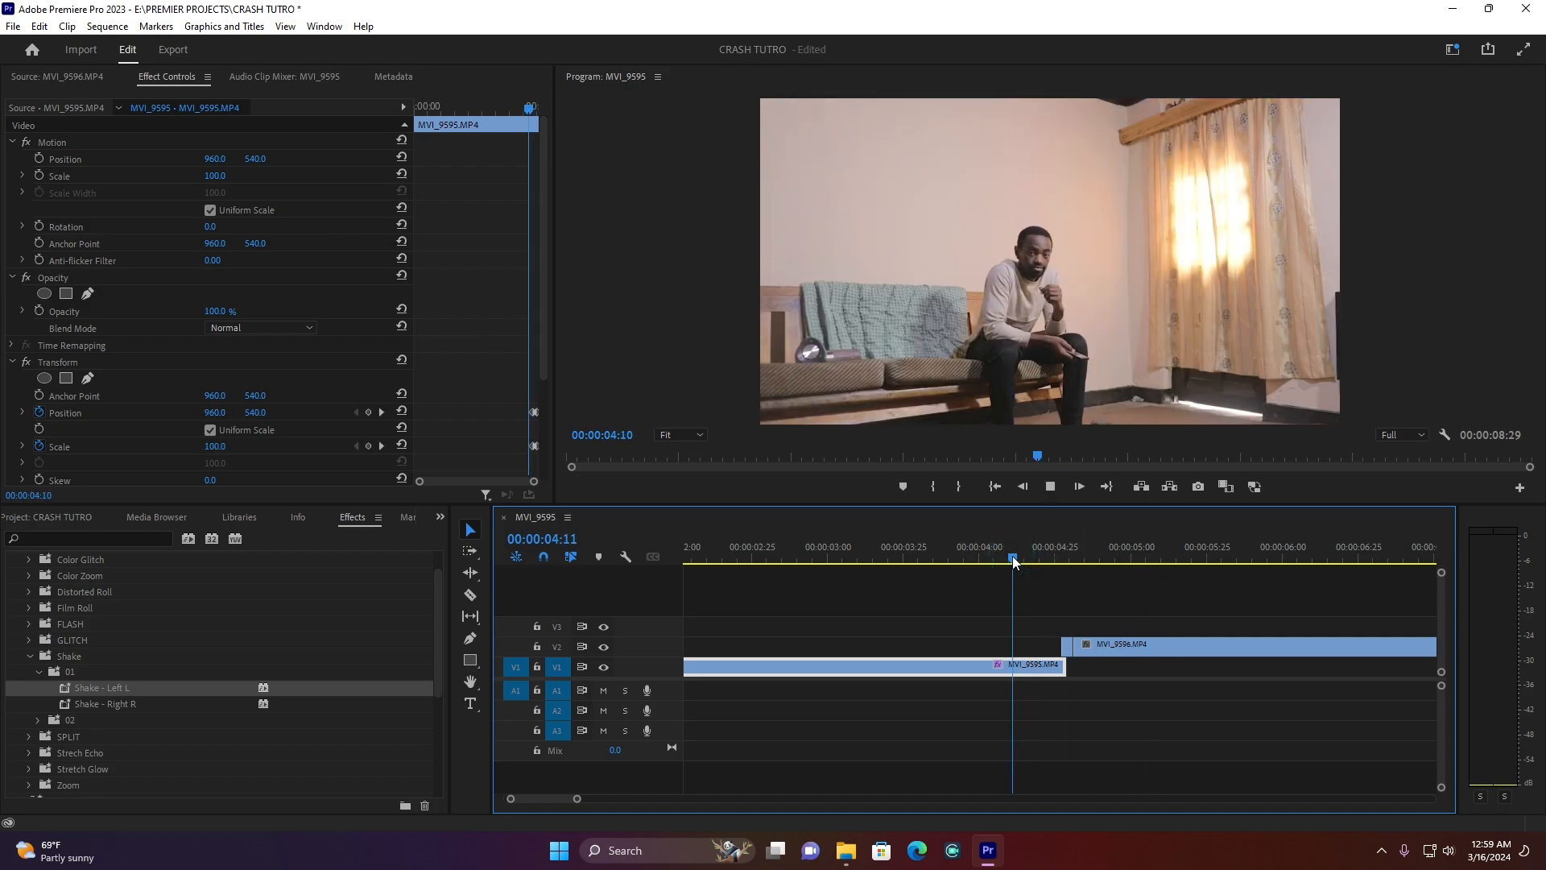